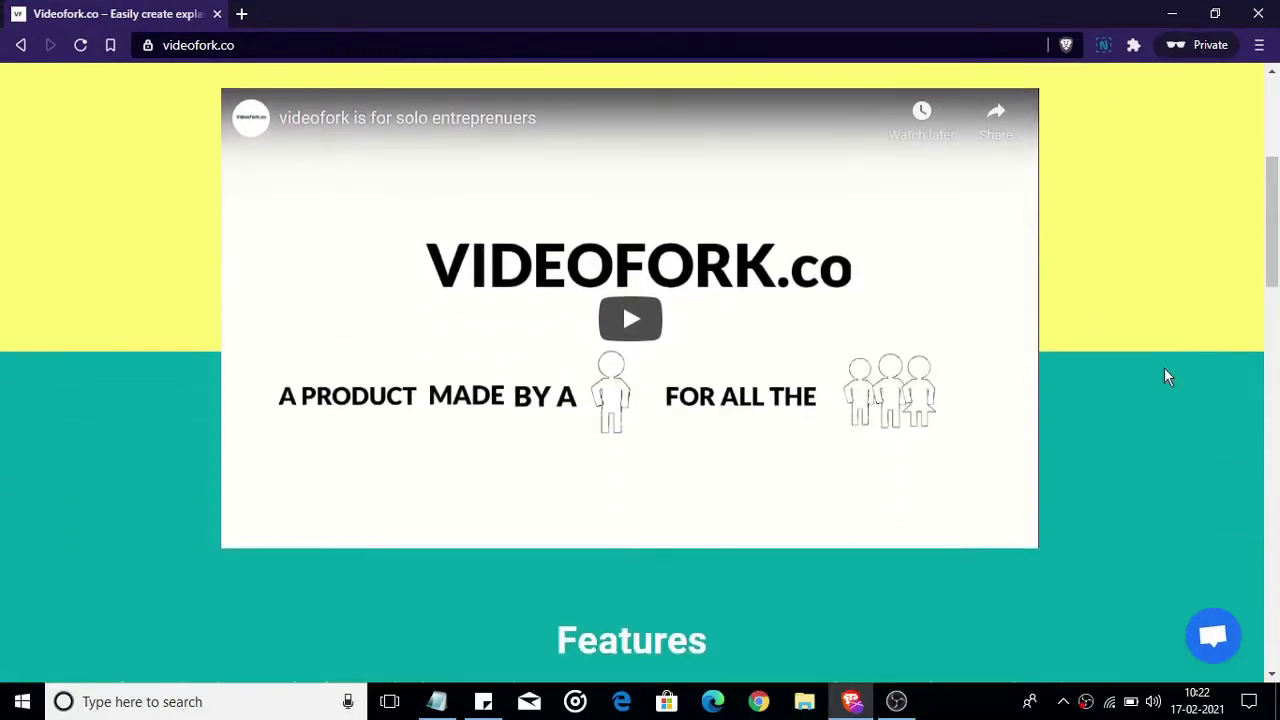
- Scroll down through the videofork.co landing page and back up to the top
scroll(1164, 369, down, 5)
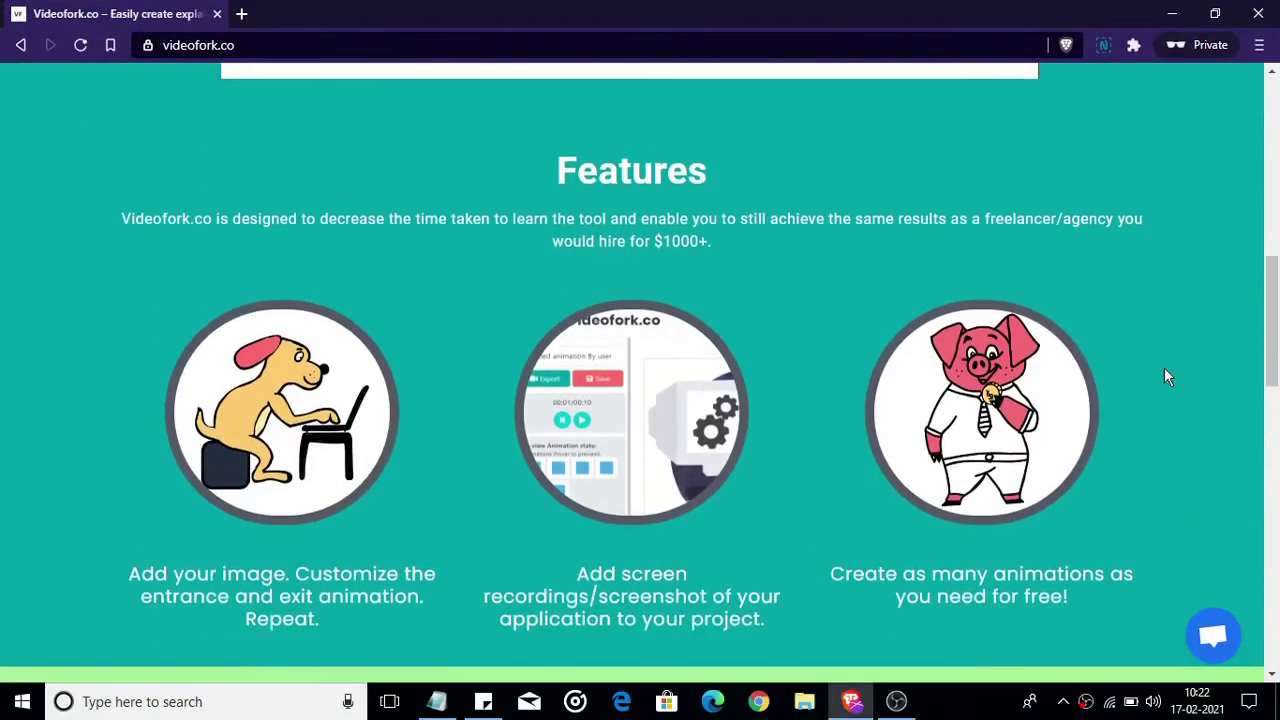
scroll(1167, 376, down, 3)
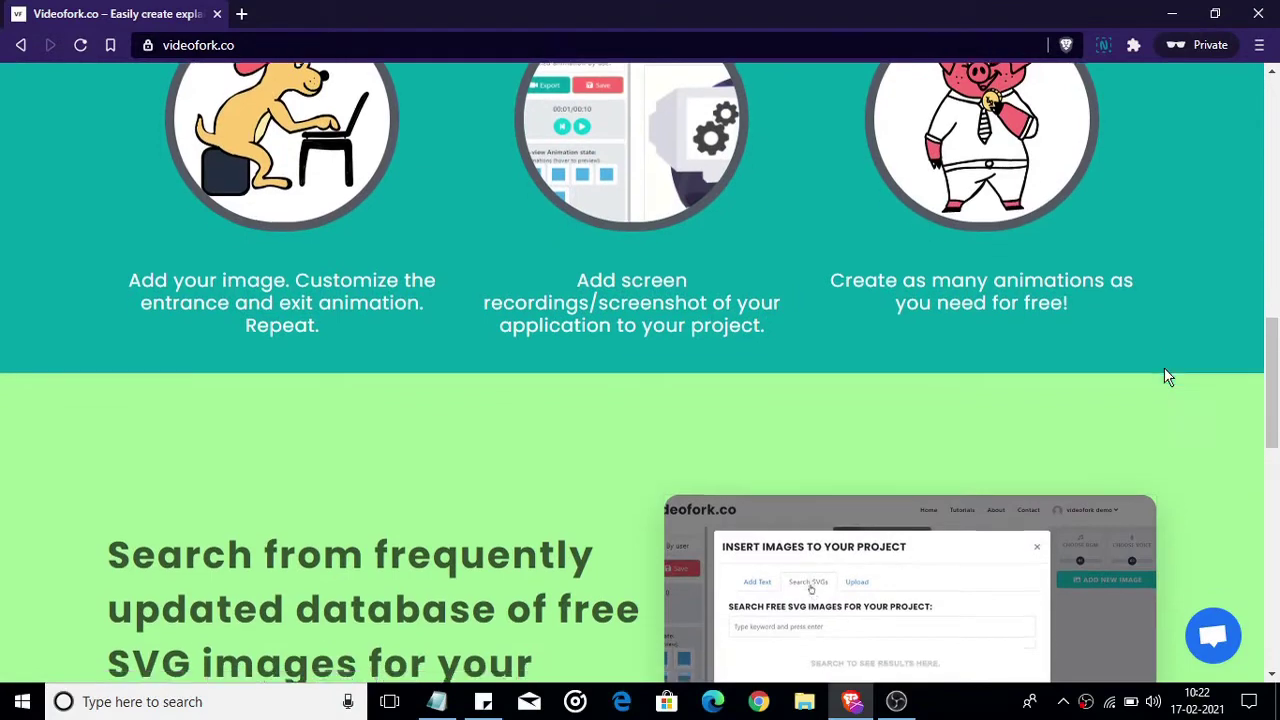
scroll(1167, 376, down, 4)
scroll(1167, 376, down, 2)
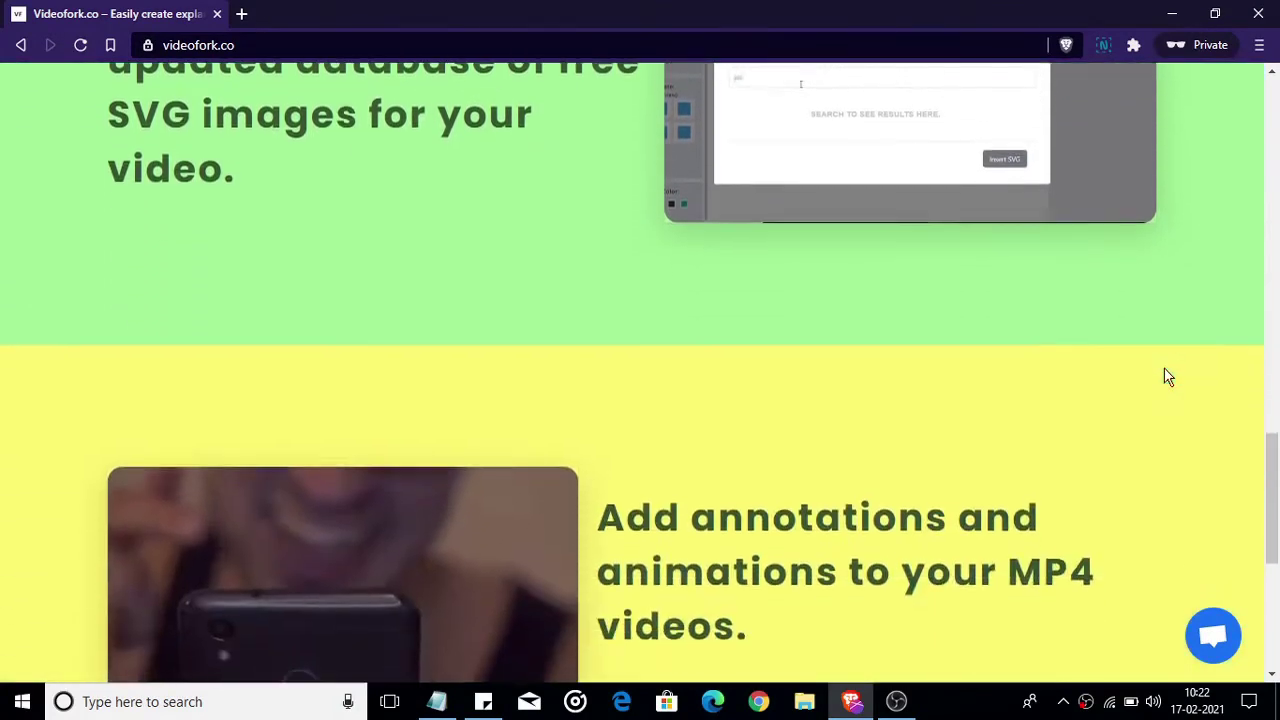
scroll(1167, 376, down, 5)
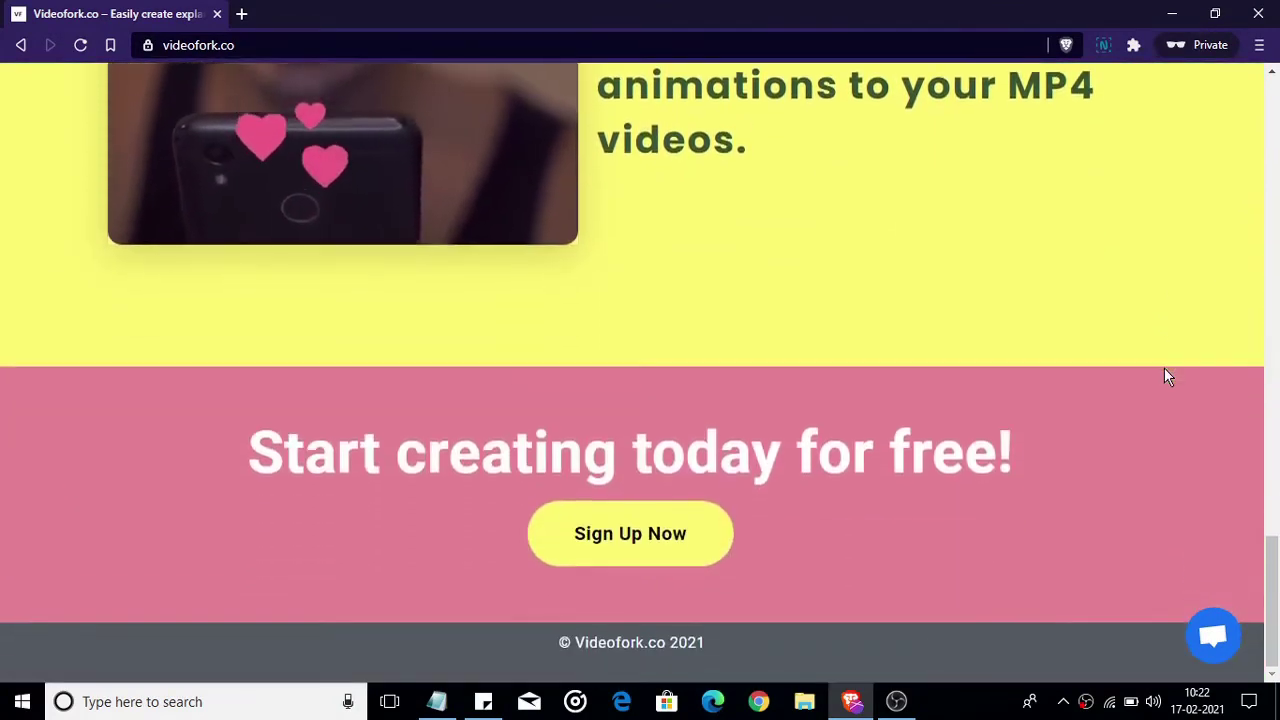
scroll(1167, 376, up, 3)
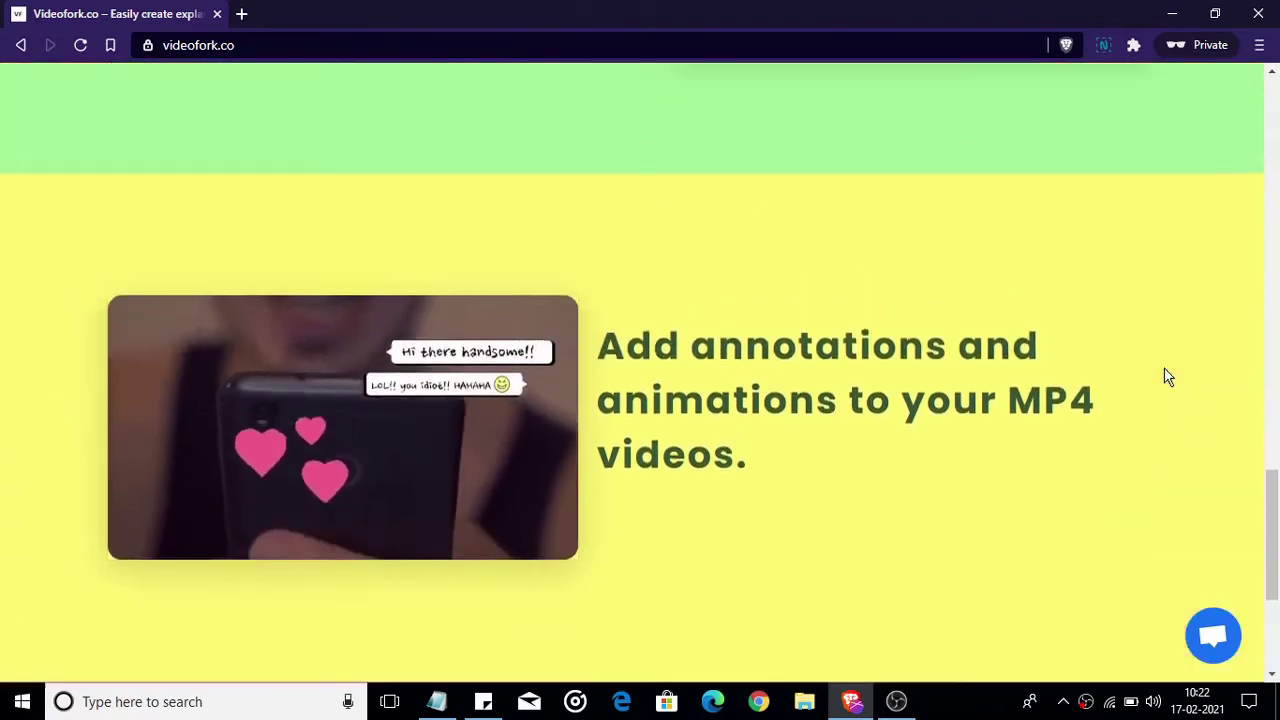
scroll(1167, 376, up, 10)
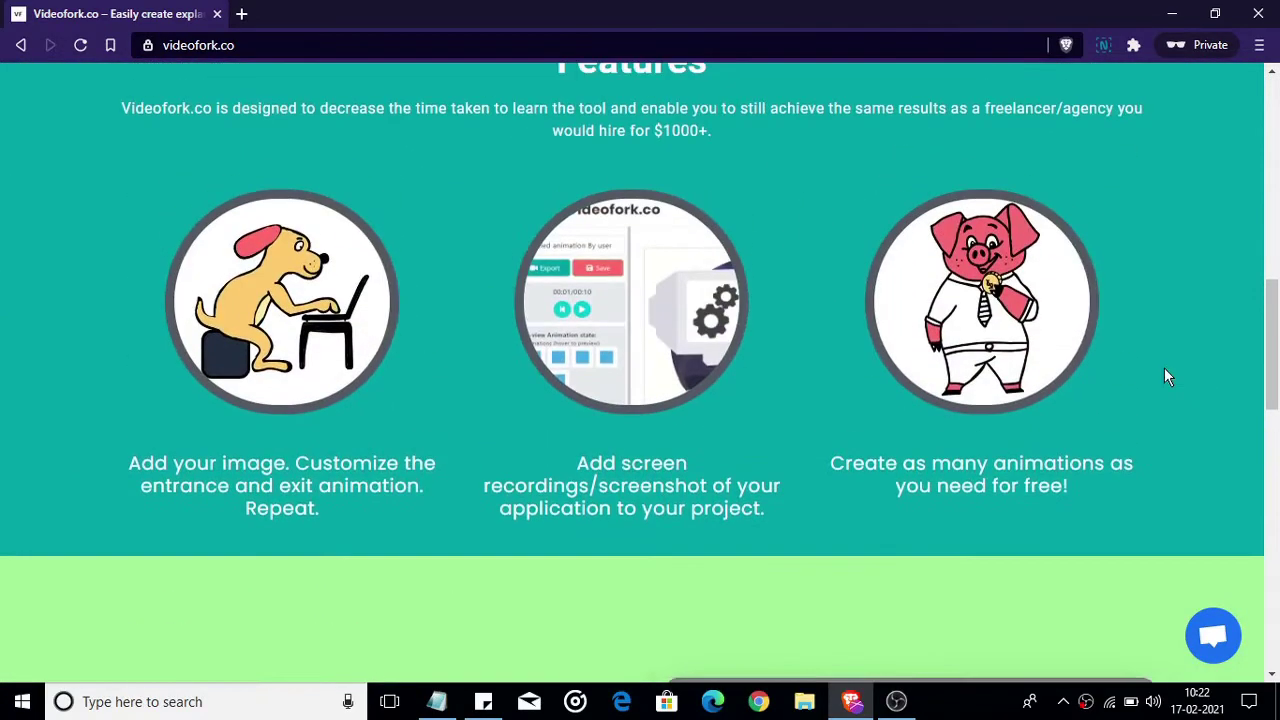
scroll(1167, 376, up, 6)
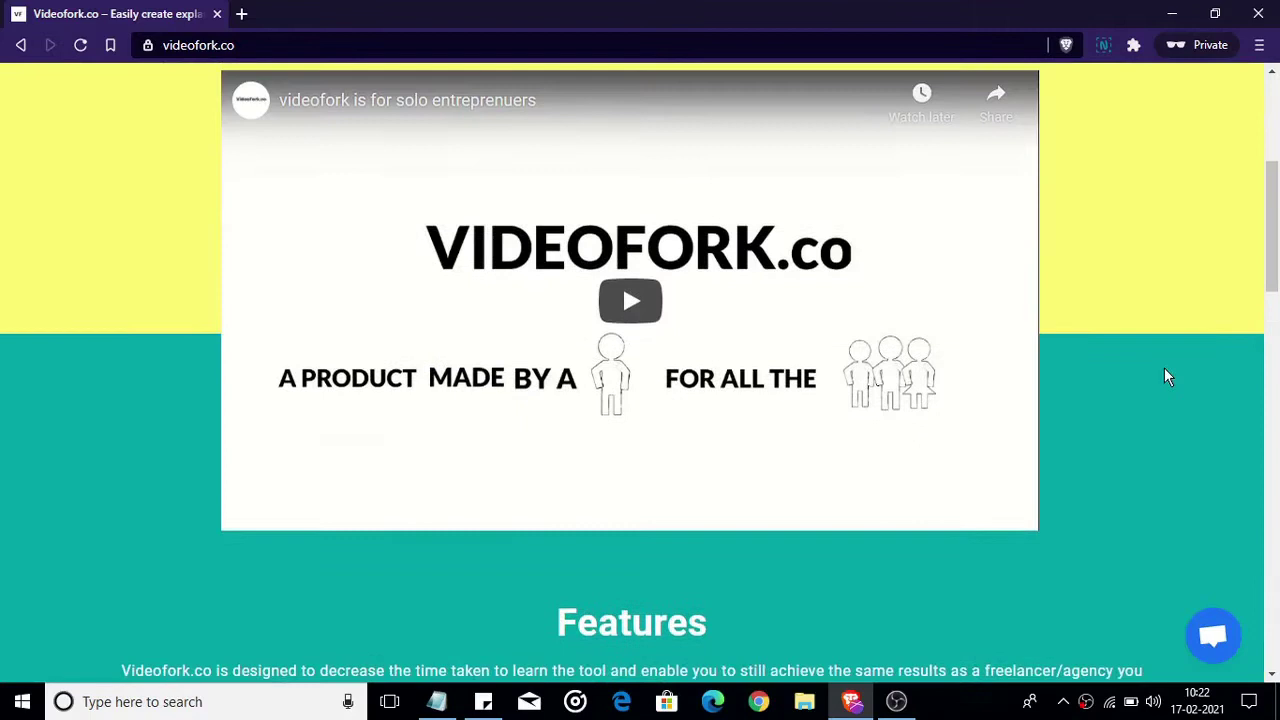
scroll(1167, 376, up, 4)
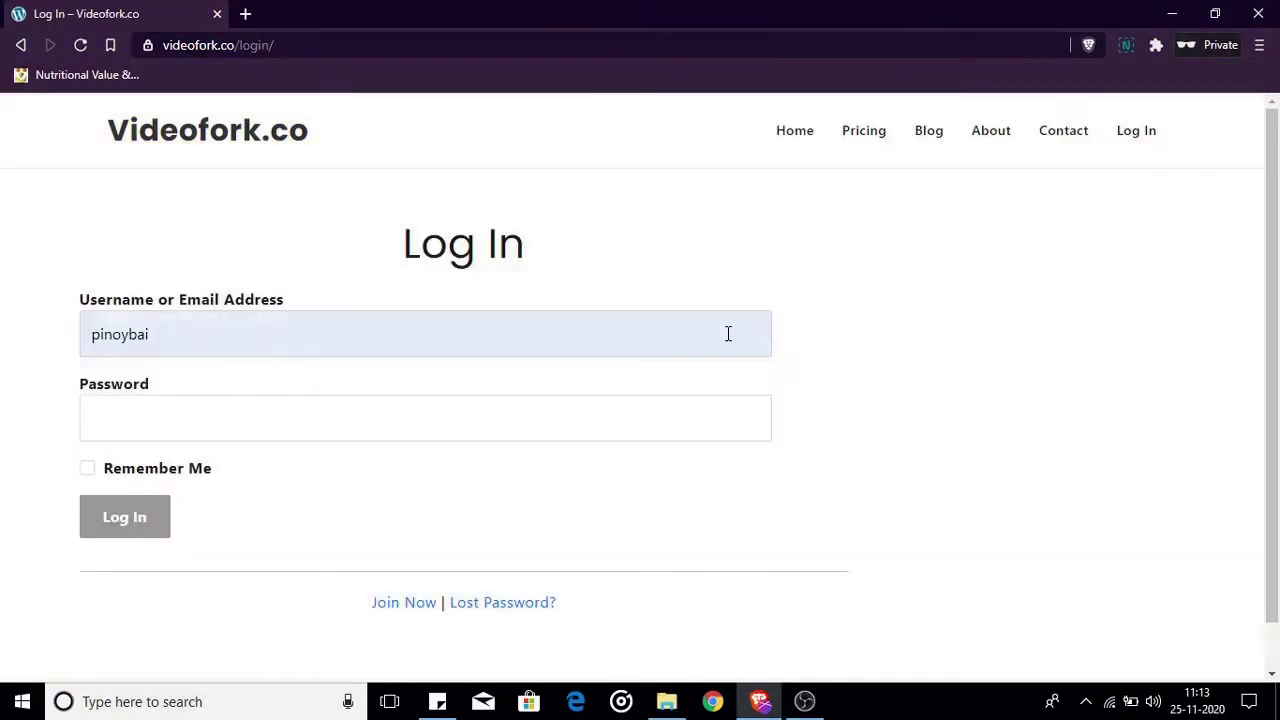
- Enter the account password to sign in, then start a new animation project
key(Tab)
text(*****)
key(Return)
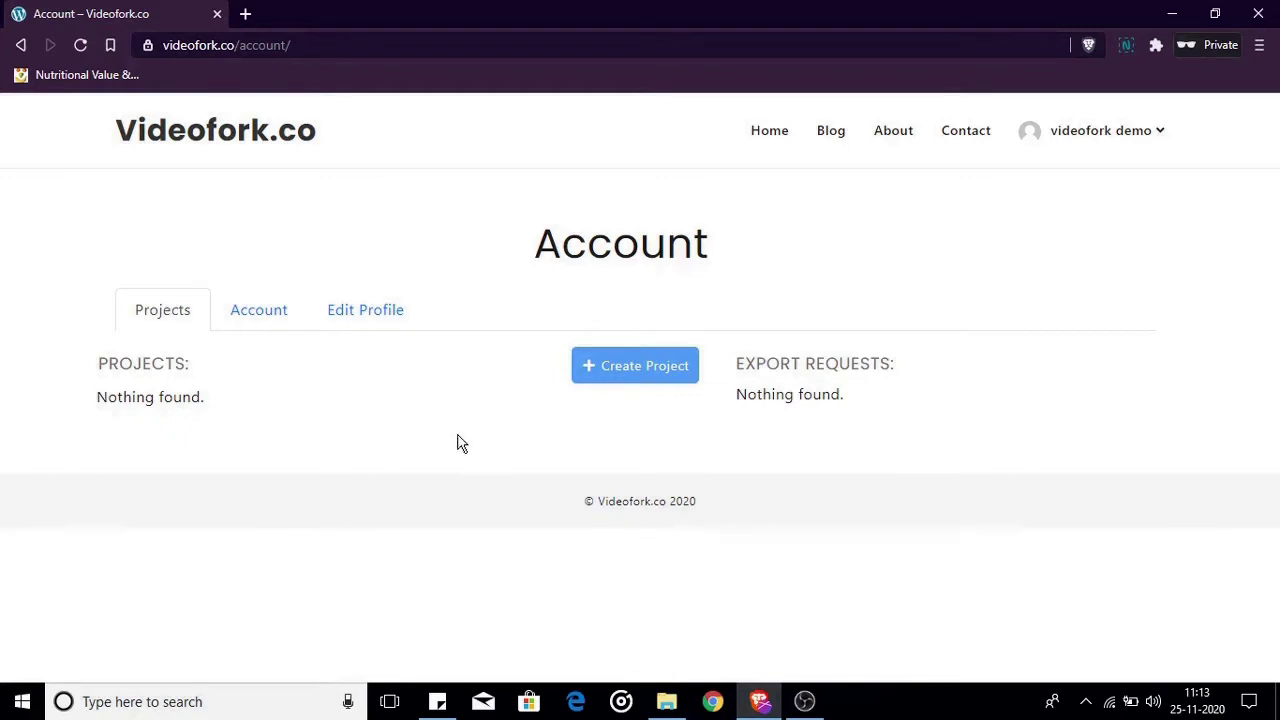
click(641, 373)
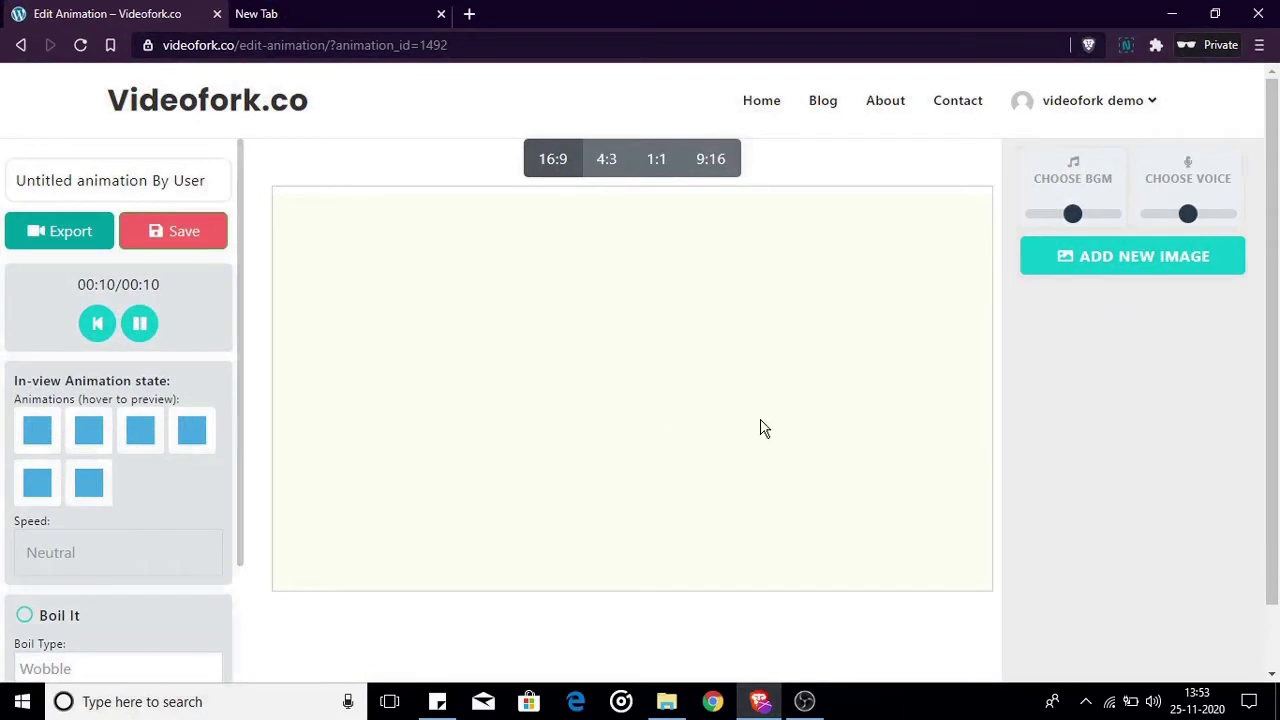
- Scroll the editor's left settings panel down and up to review its options
scroll(171, 512, down, 3)
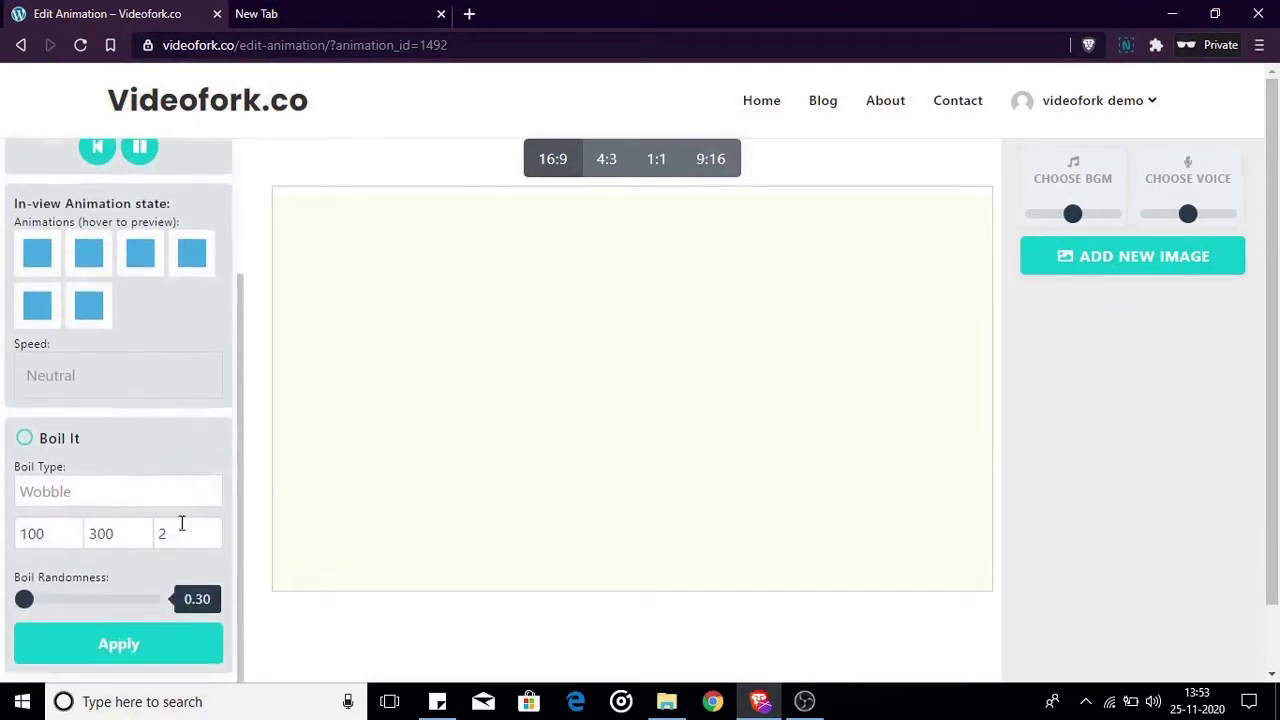
scroll(181, 523, up, 3)
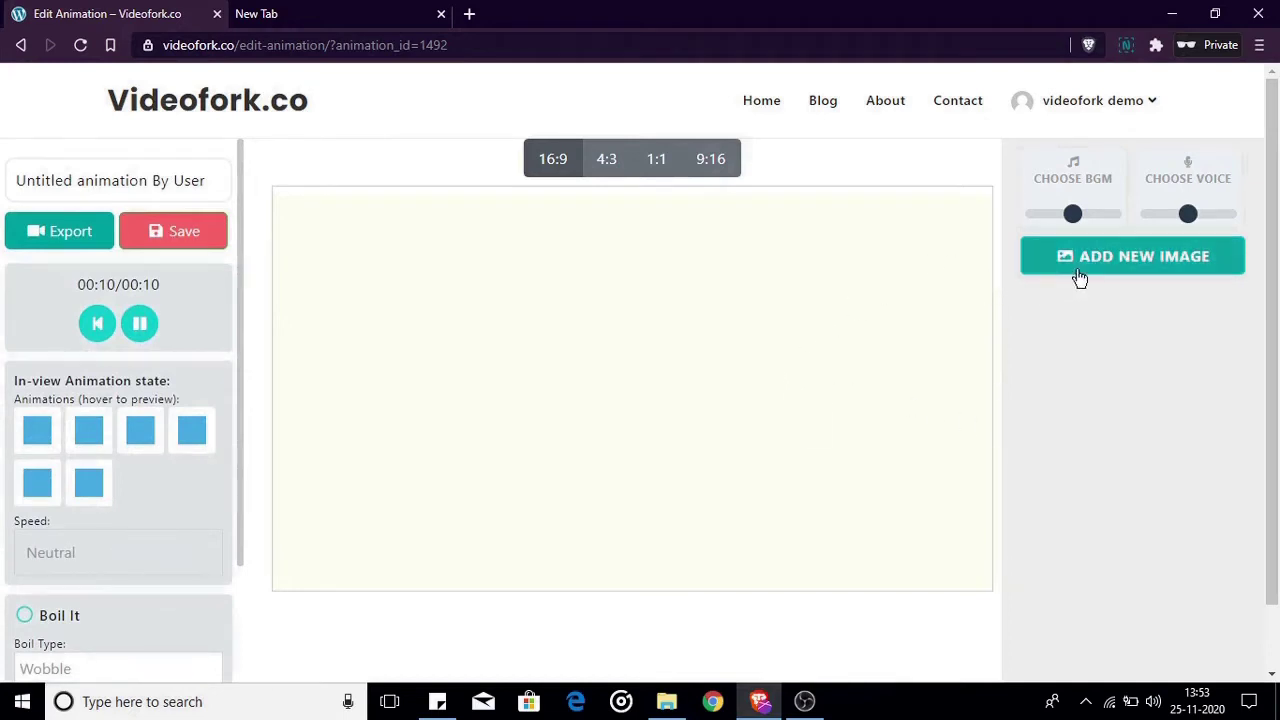
- Look through the Search SVGs and Upload tabs of the Add New Image dialog
click(1116, 272)
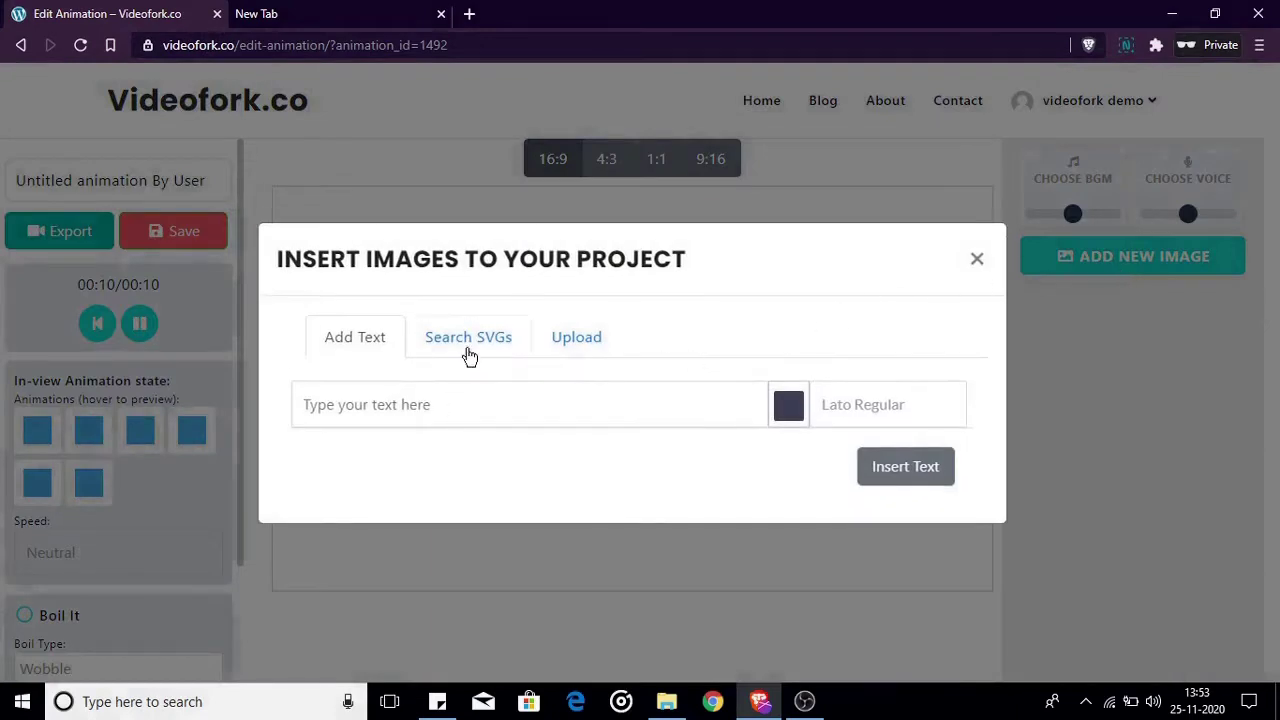
click(474, 340)
click(587, 280)
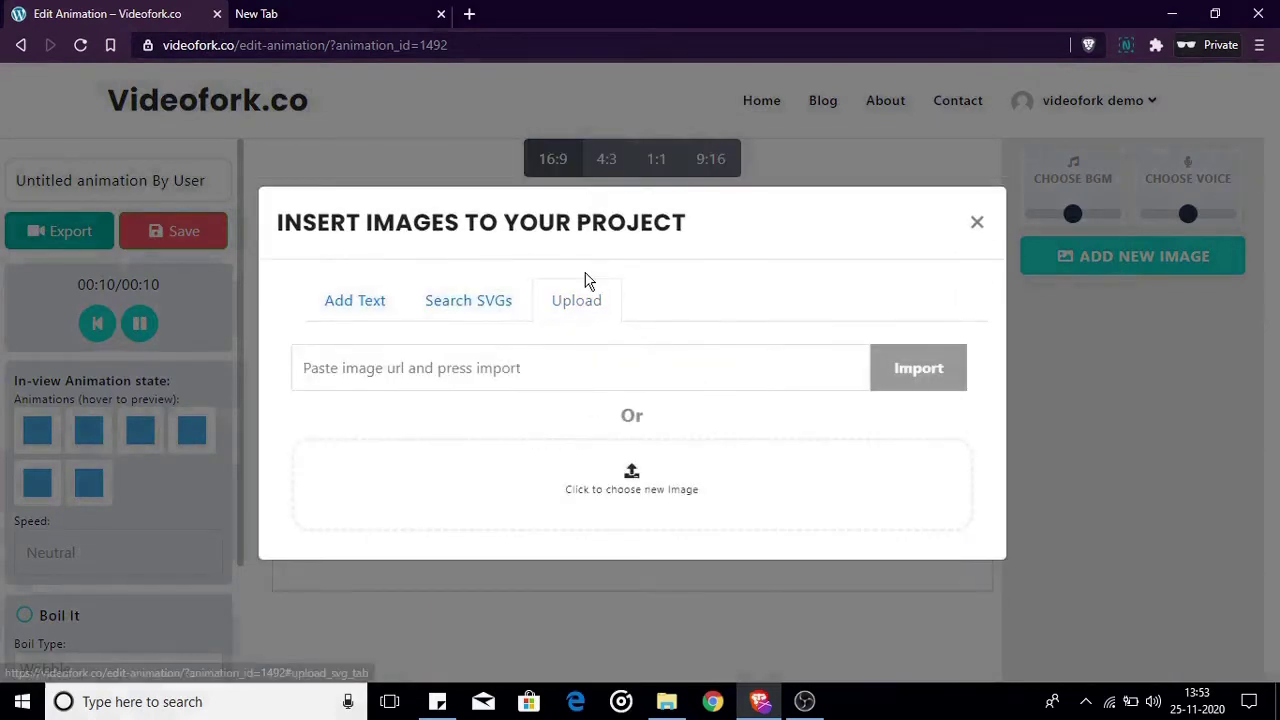
click(977, 222)
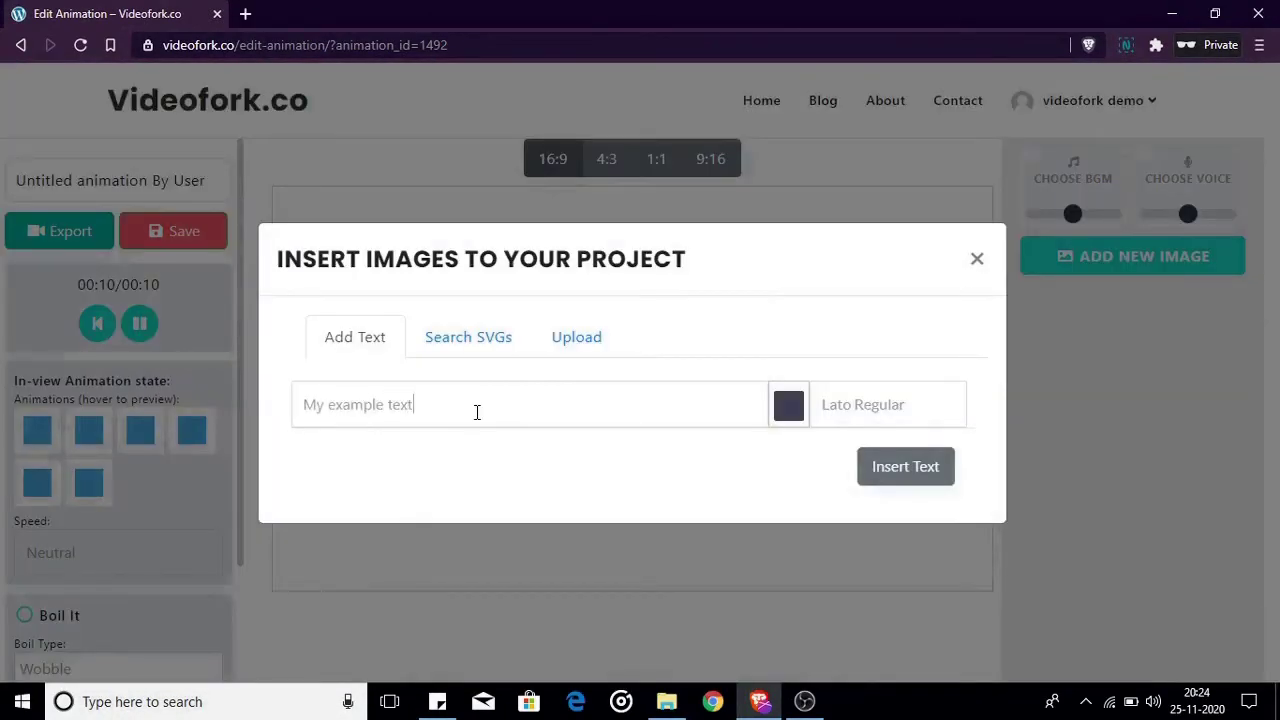
- Insert 'My example text' coloured purple in the PT serif Bold font
click(789, 405)
click(783, 457)
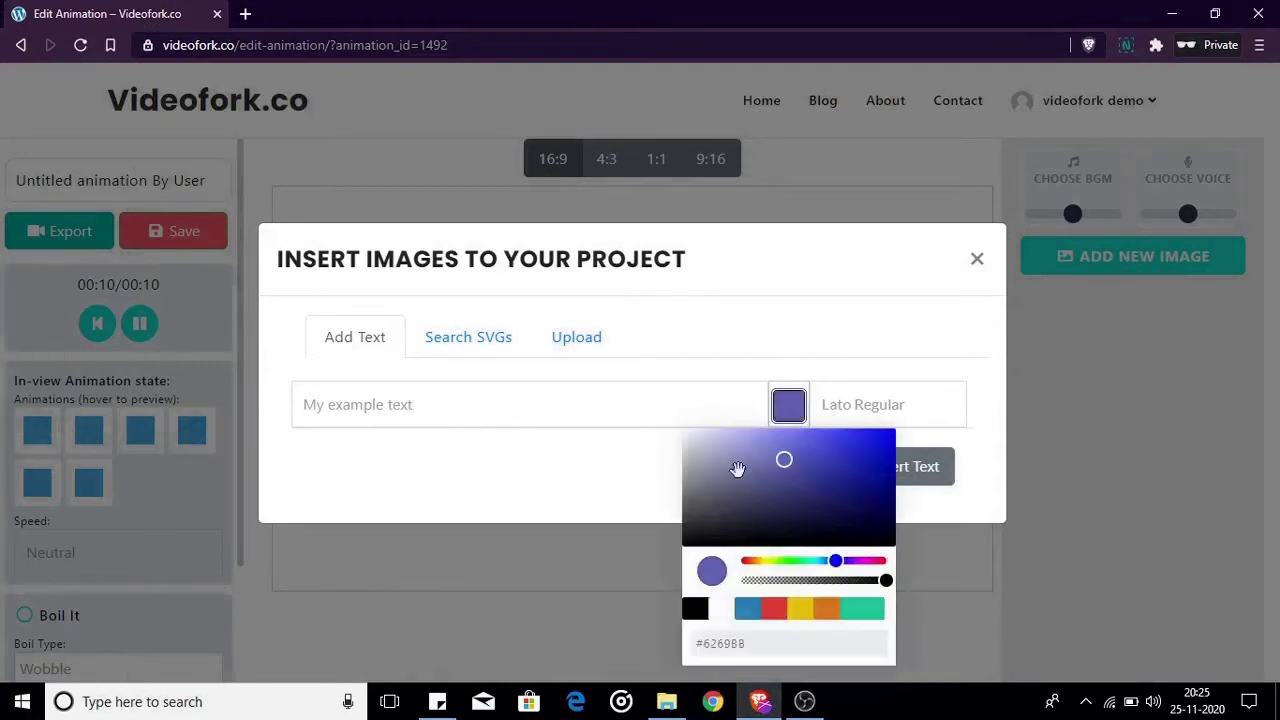
click(877, 417)
click(864, 496)
click(897, 470)
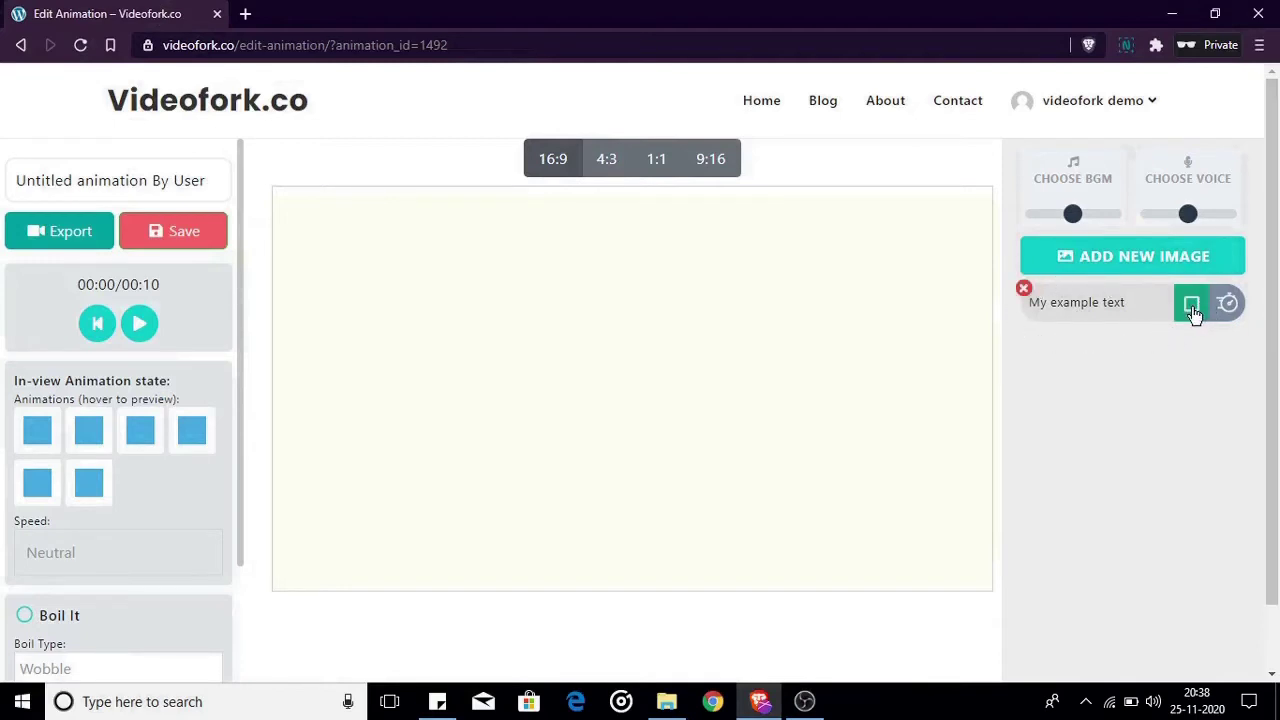
- Show 'My example text' on the canvas, shrink its box and move it near the centre
click(1192, 308)
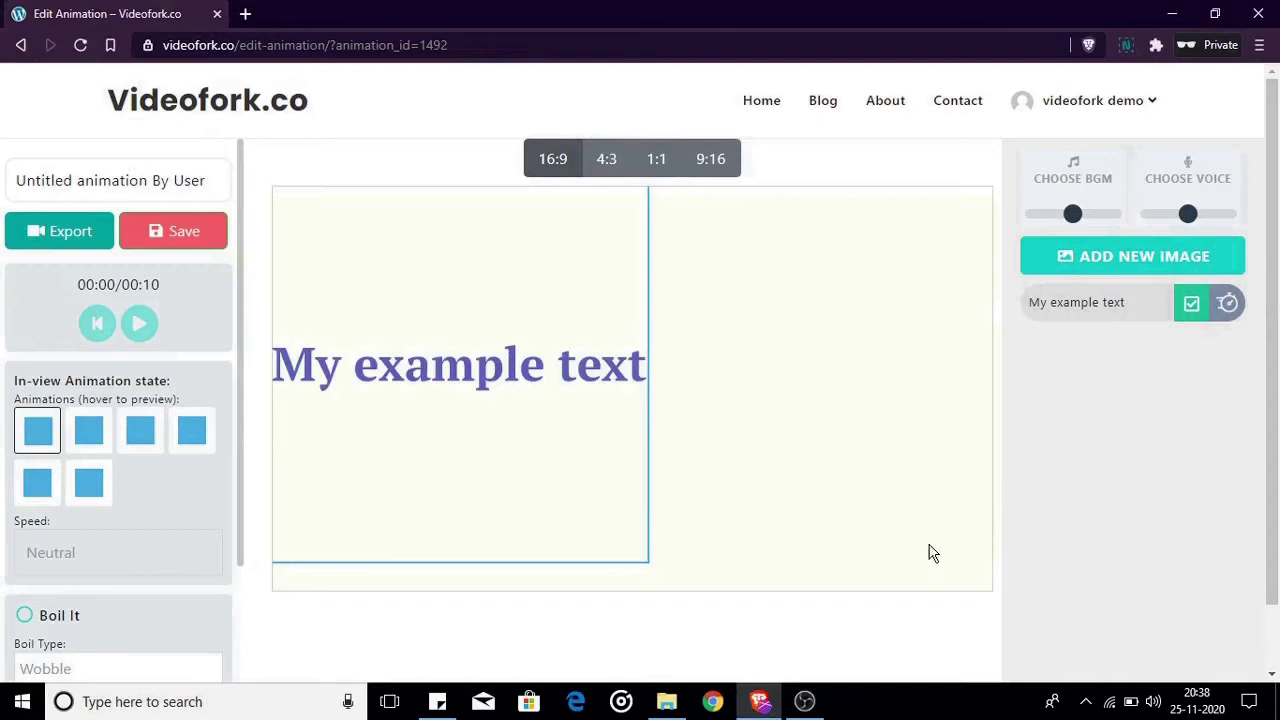
drag(429, 457, 542, 478)
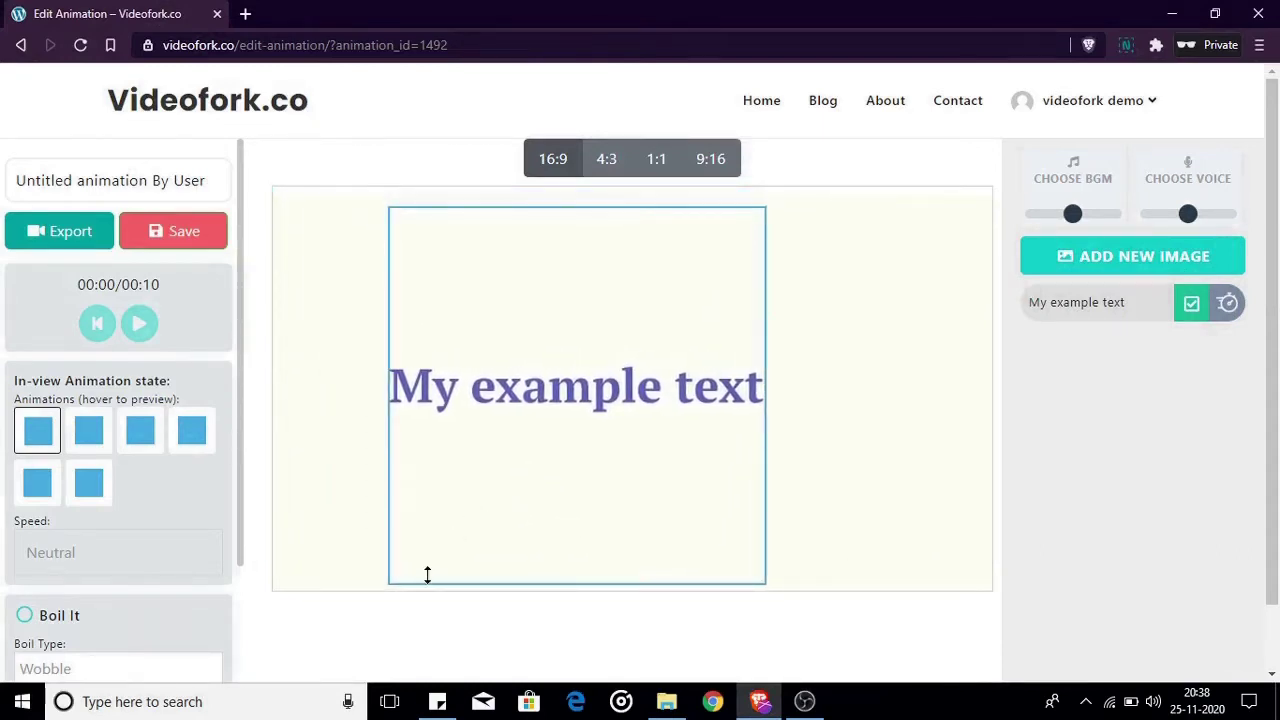
drag(399, 579, 531, 385)
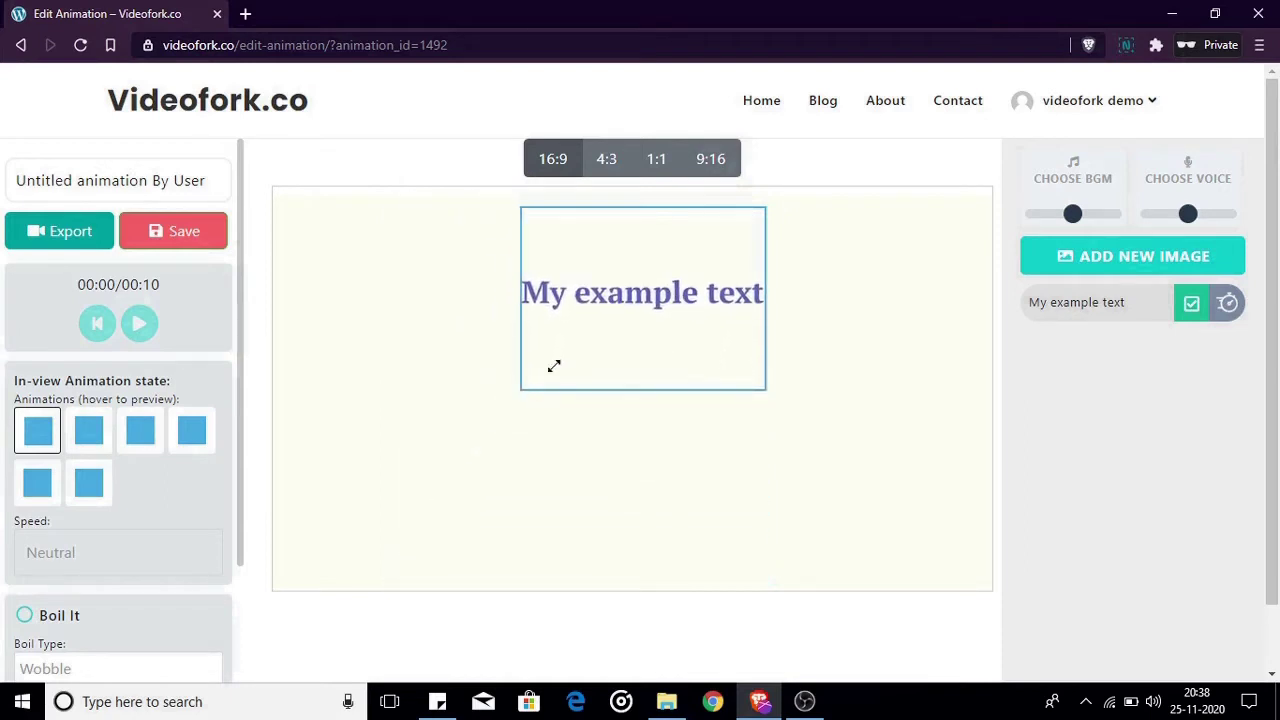
drag(637, 323, 590, 346)
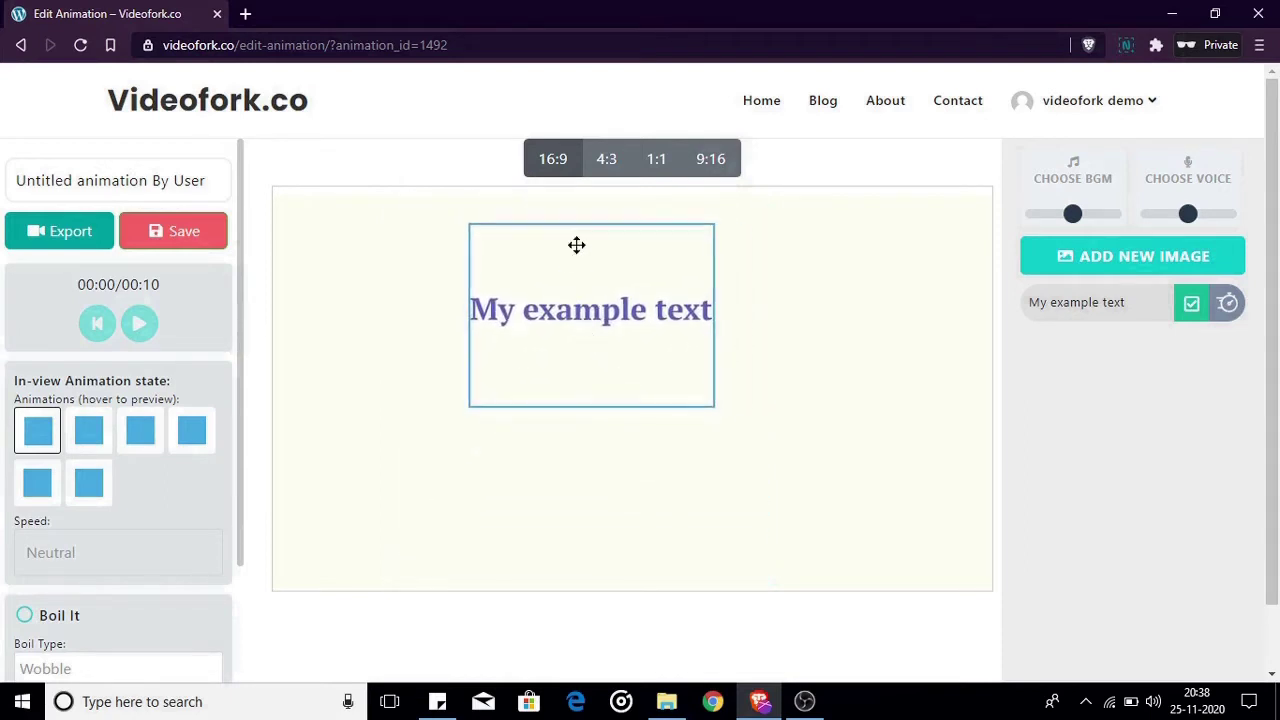
drag(576, 236, 584, 338)
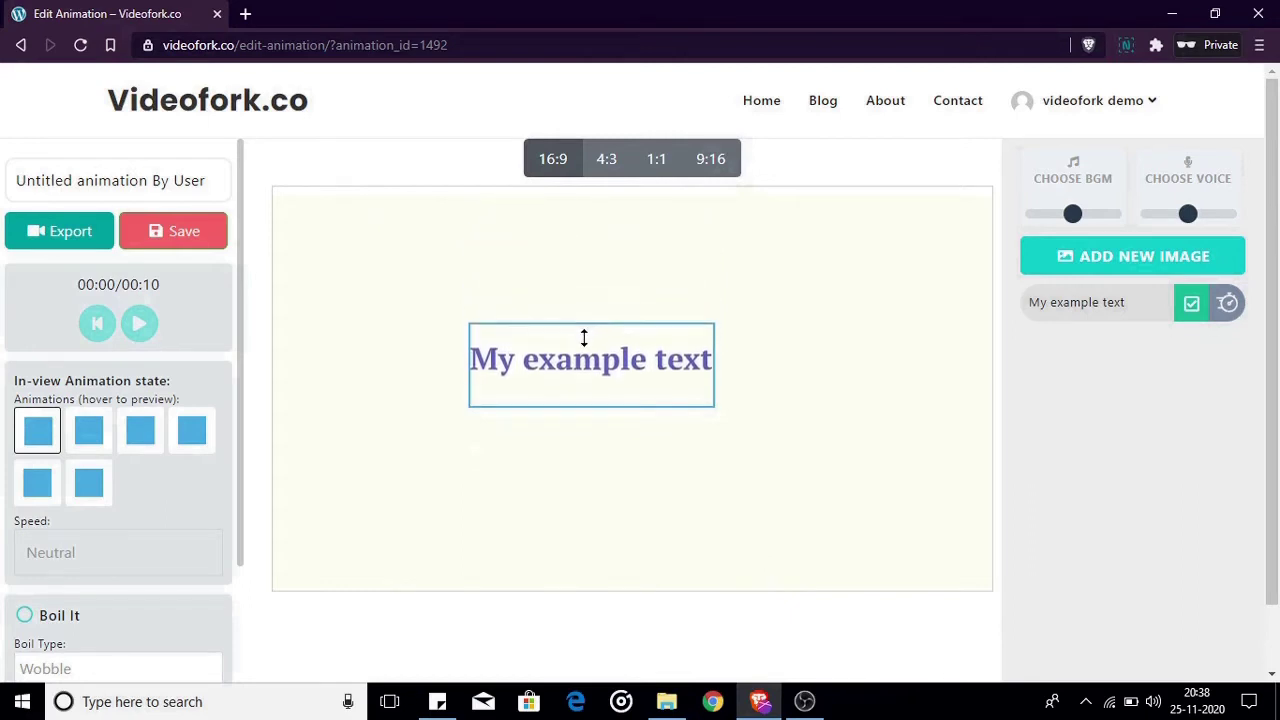
- Search free SVGs for 'running' and insert the red-shirted running man illustration
click(1087, 261)
click(486, 341)
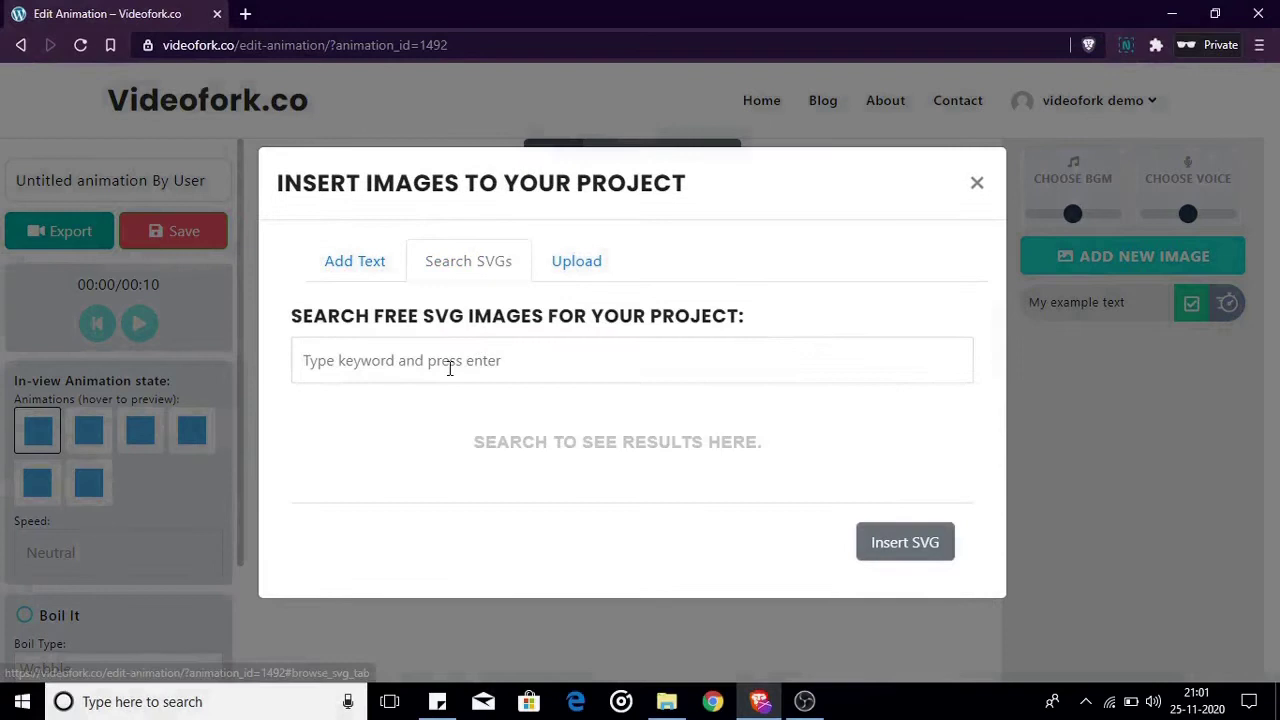
click(449, 368)
text(running)
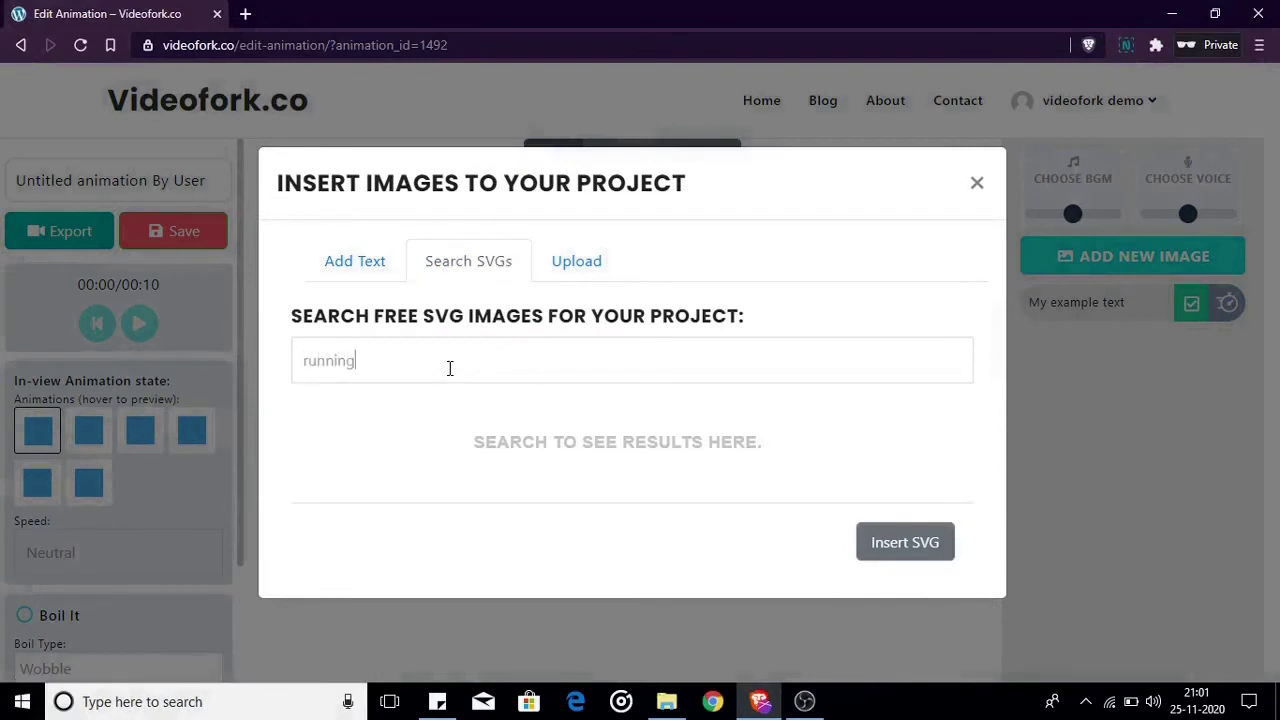
key(Return)
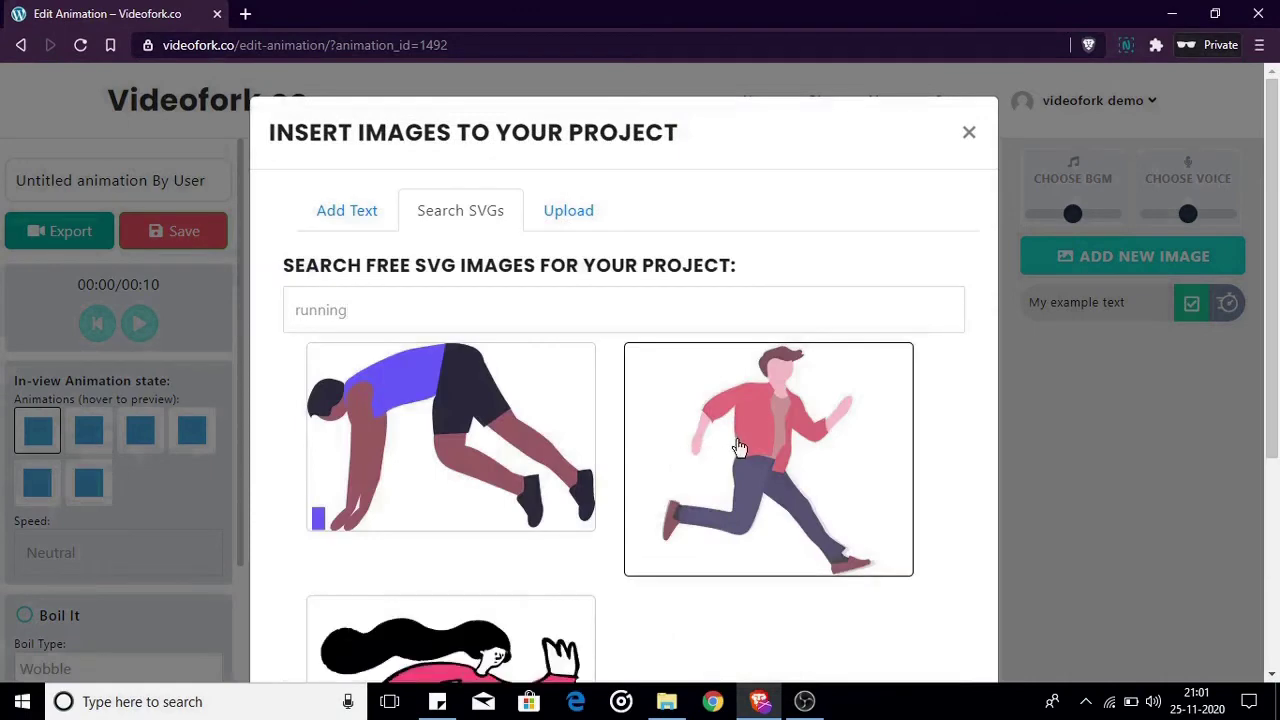
click(745, 450)
scroll(770, 490, down, 3)
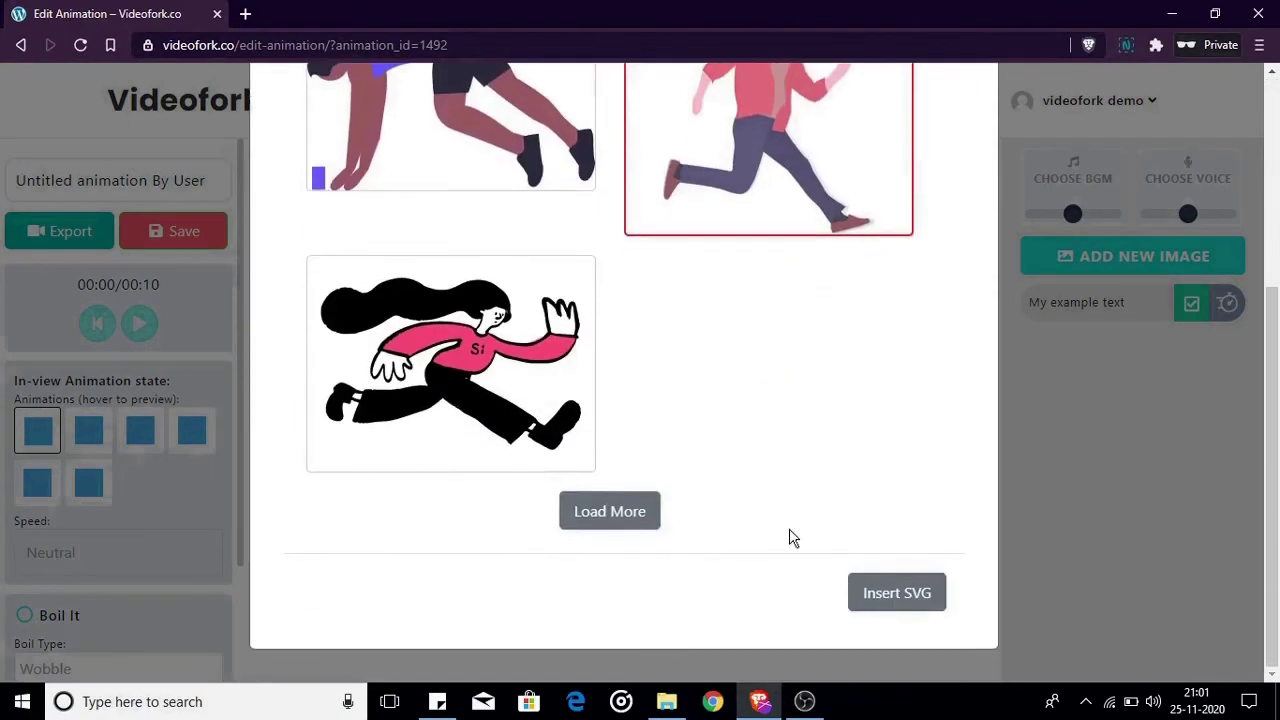
click(872, 608)
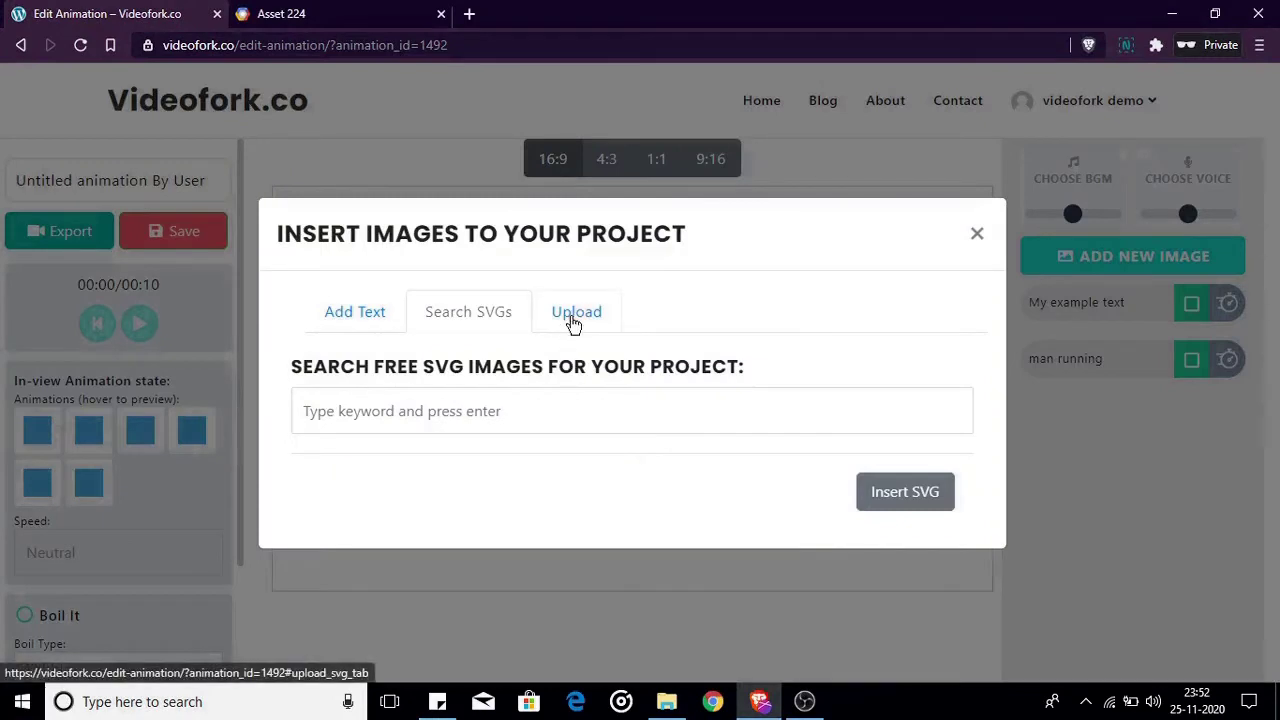
- Copy the bear SVG's web address from the Asset 224 browser tab
click(574, 308)
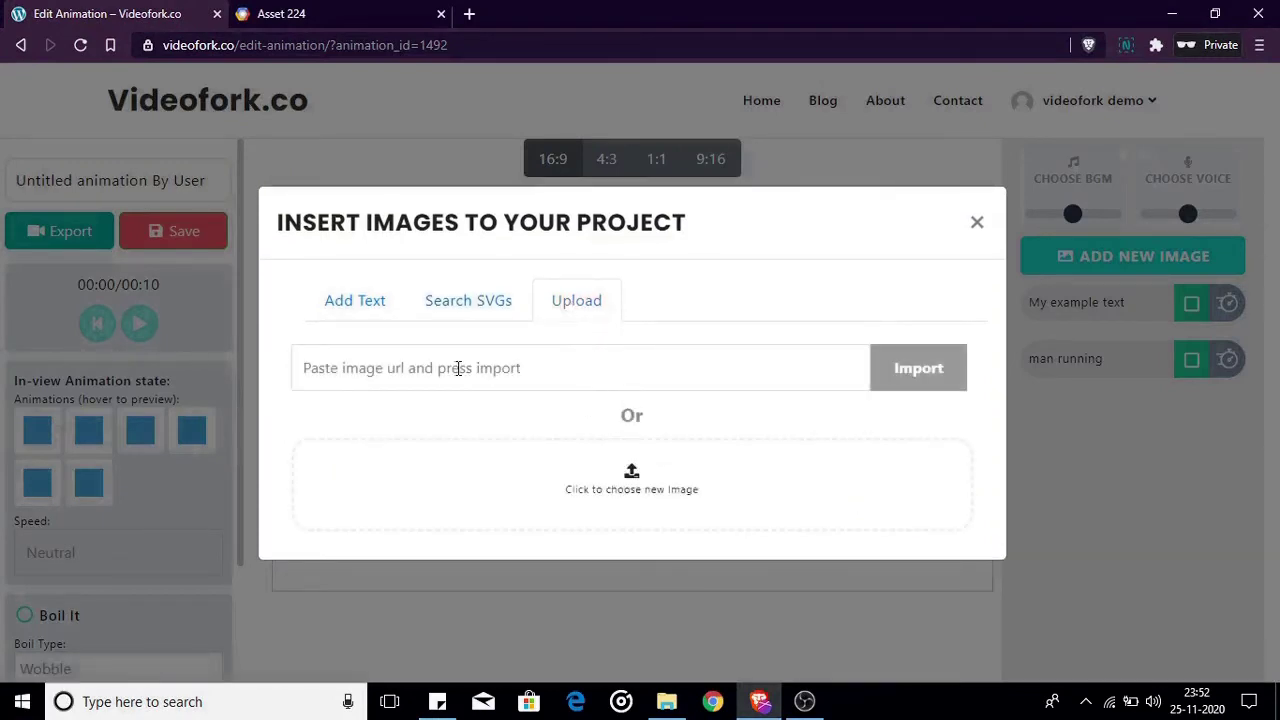
click(355, 14)
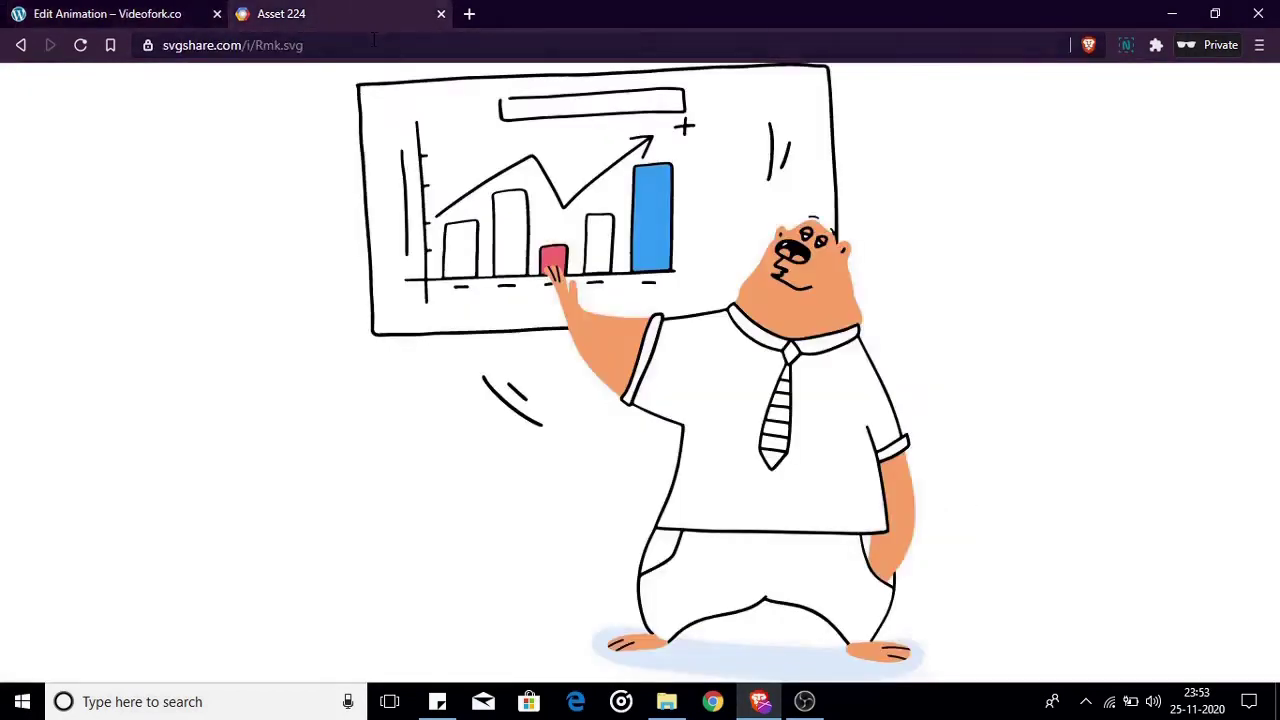
click(371, 39)
right_click(371, 41)
click(428, 110)
- Paste the bear SVG address into the Upload URL field and import it as Asset 224
click(135, 10)
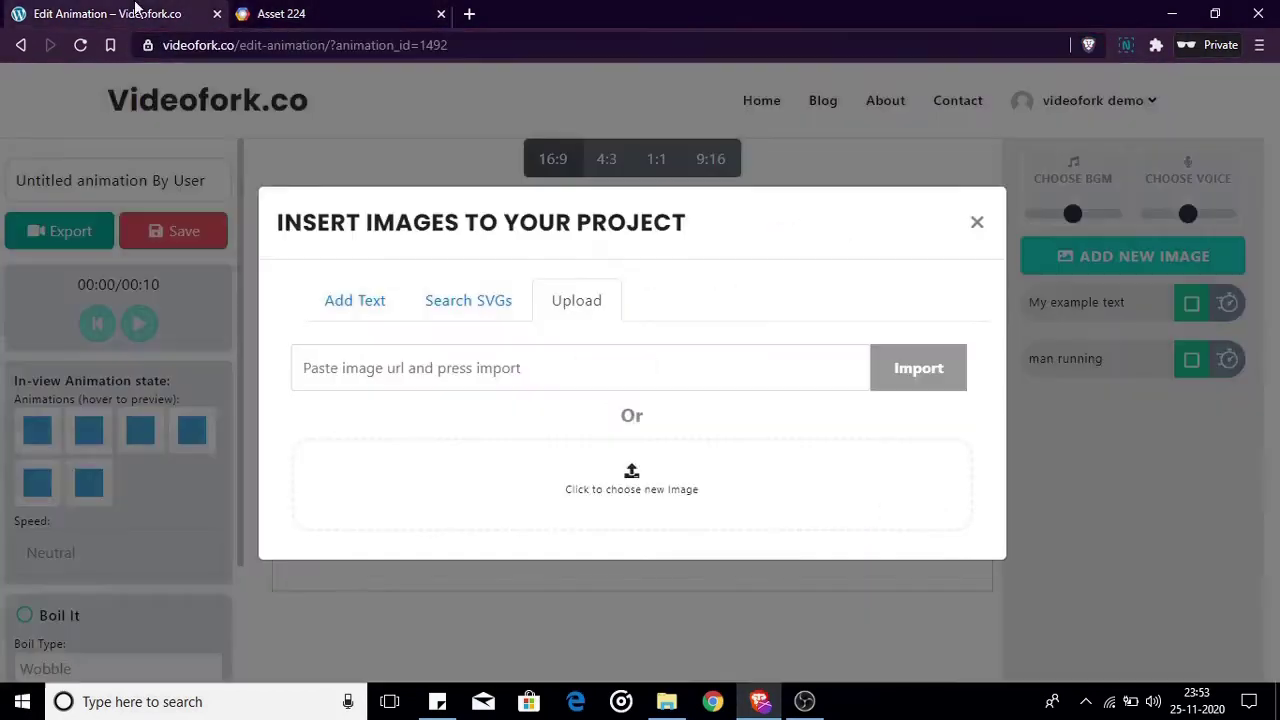
right_click(520, 361)
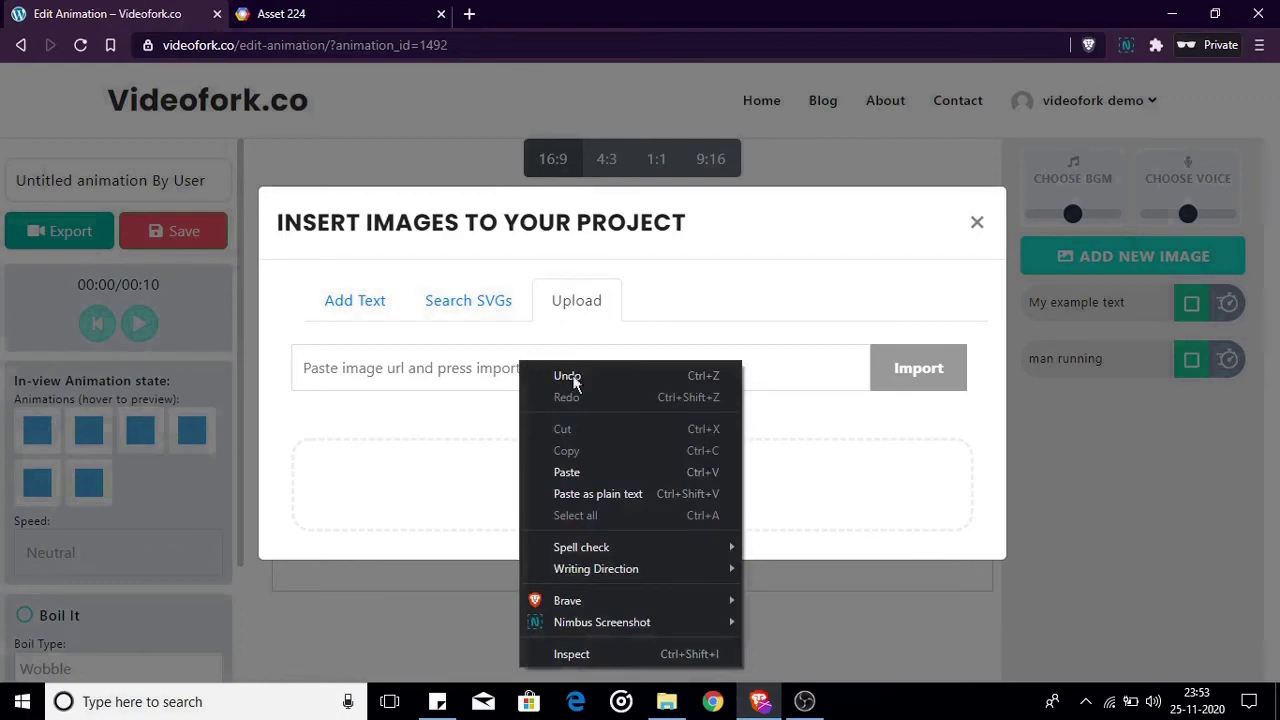
click(587, 469)
click(928, 380)
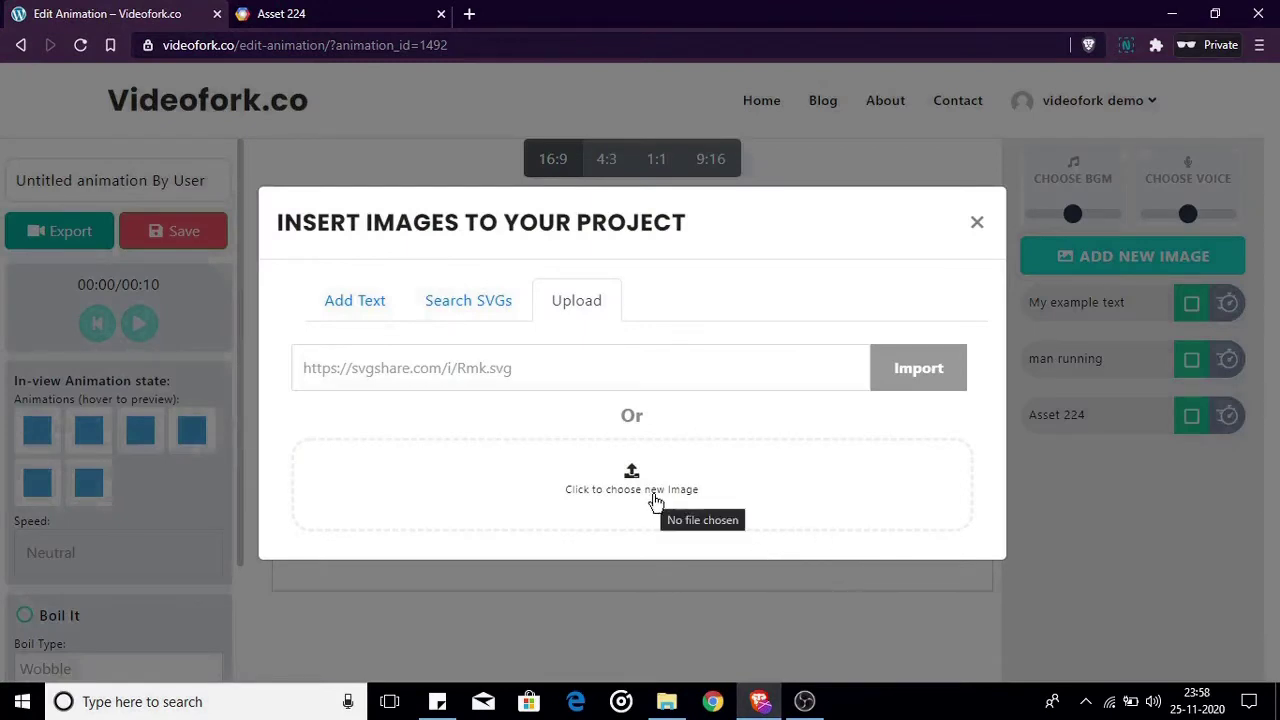
click(734, 482)
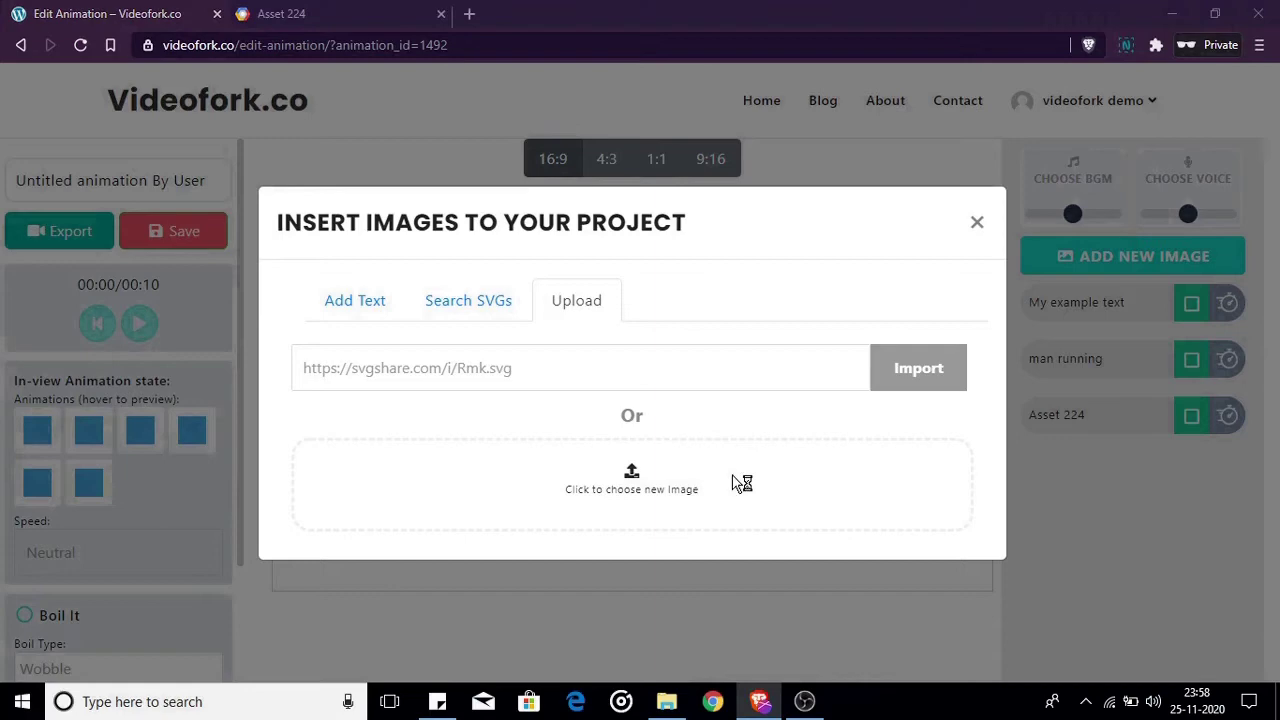
- Upload the 'sleep walking' SVG file as Character/zombieing and re-show 'My example text'
click(350, 134)
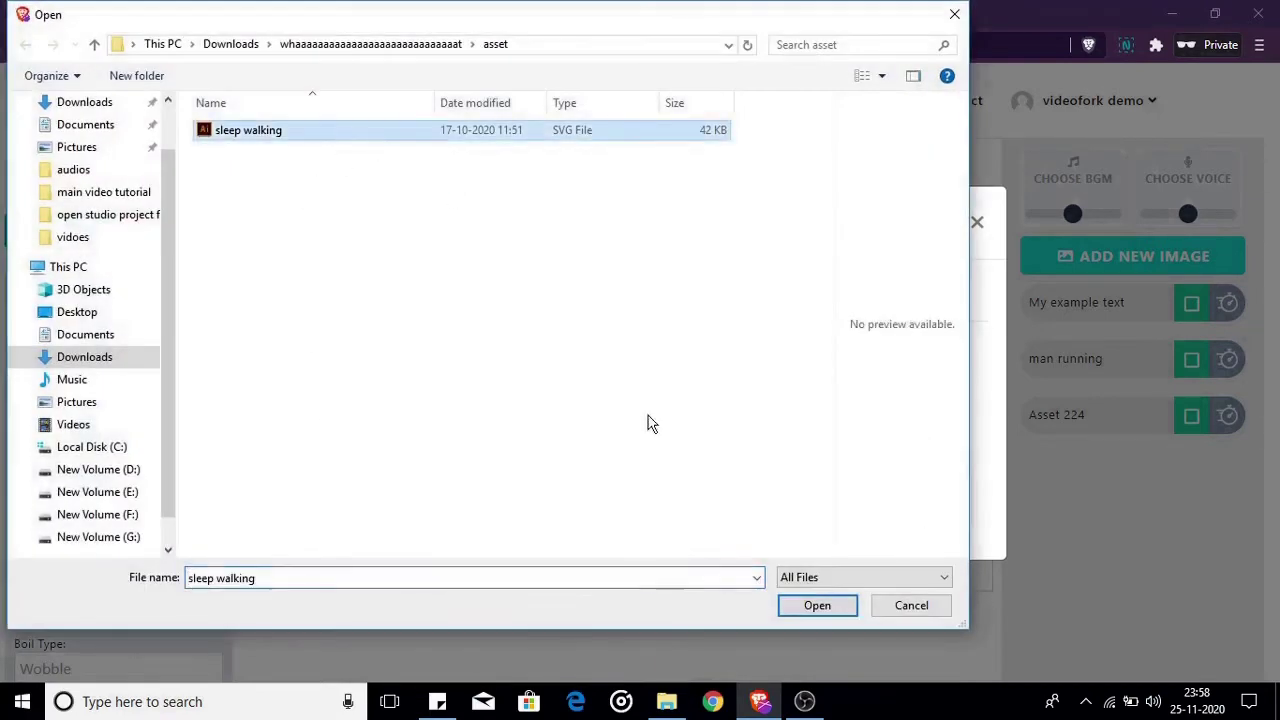
click(787, 604)
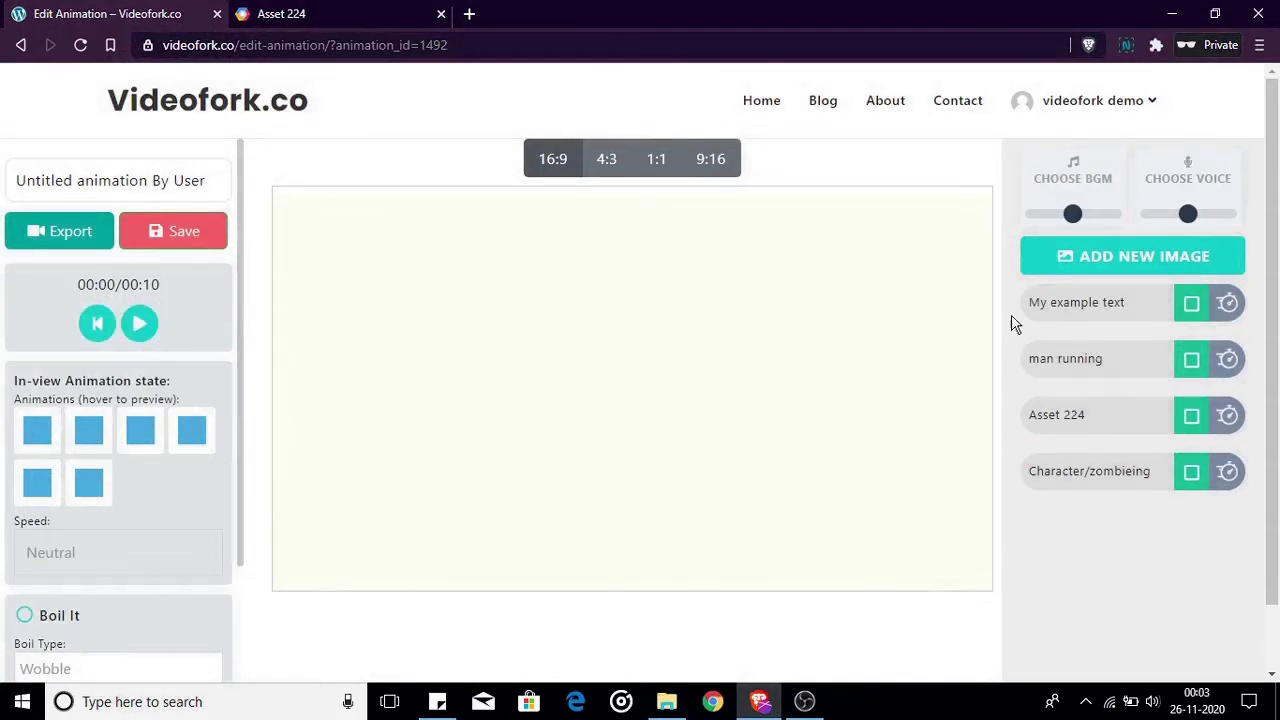
click(1195, 310)
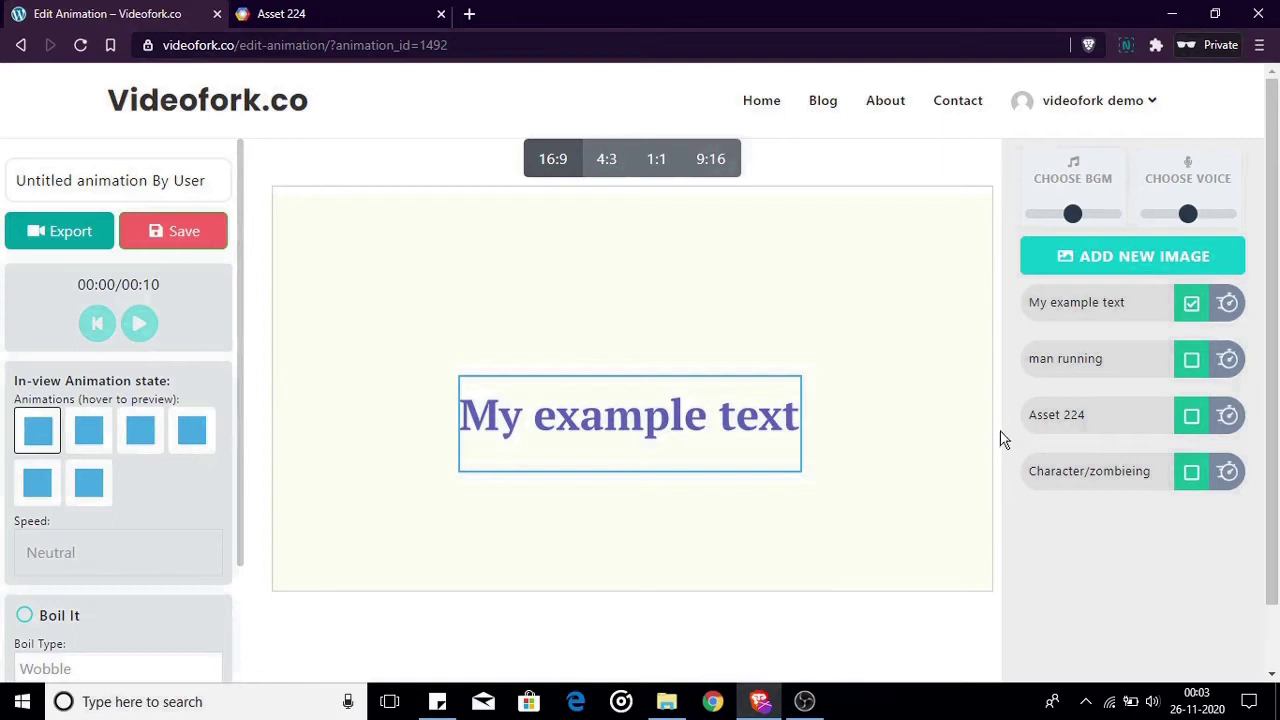
- Open the timing panel for 'My example text' and expand its Entrance Settings
click(1230, 306)
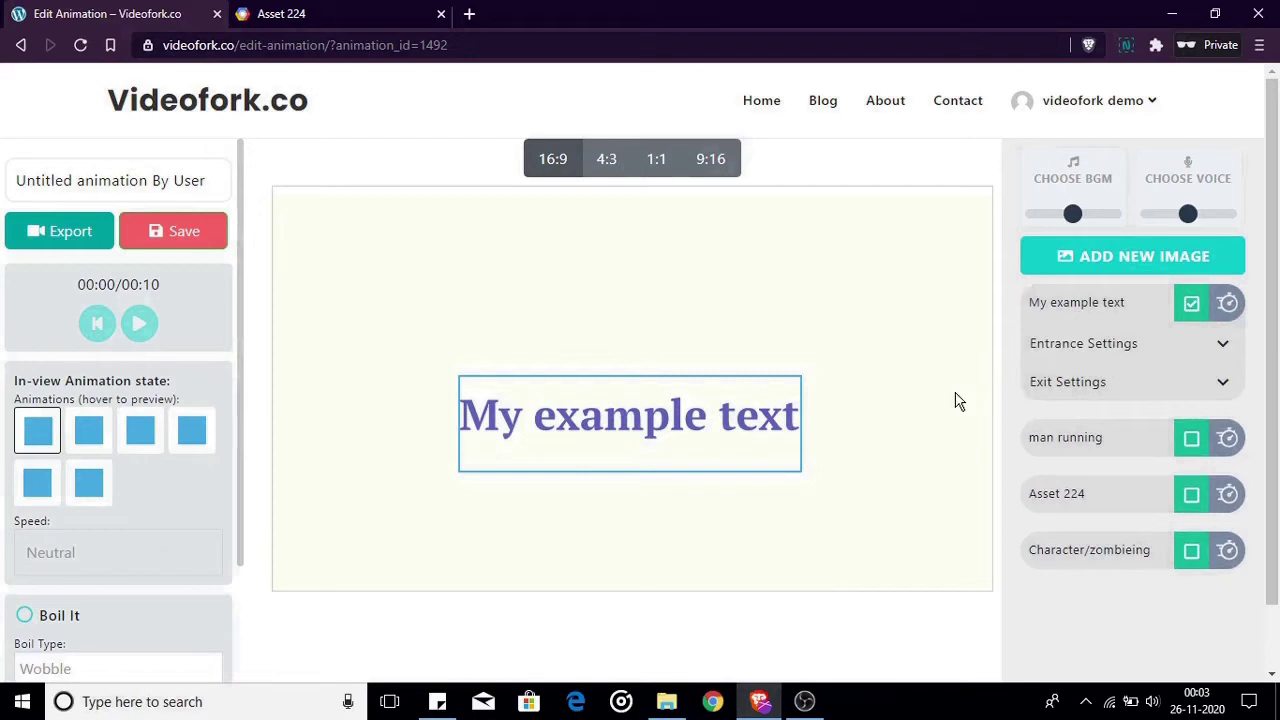
click(1208, 352)
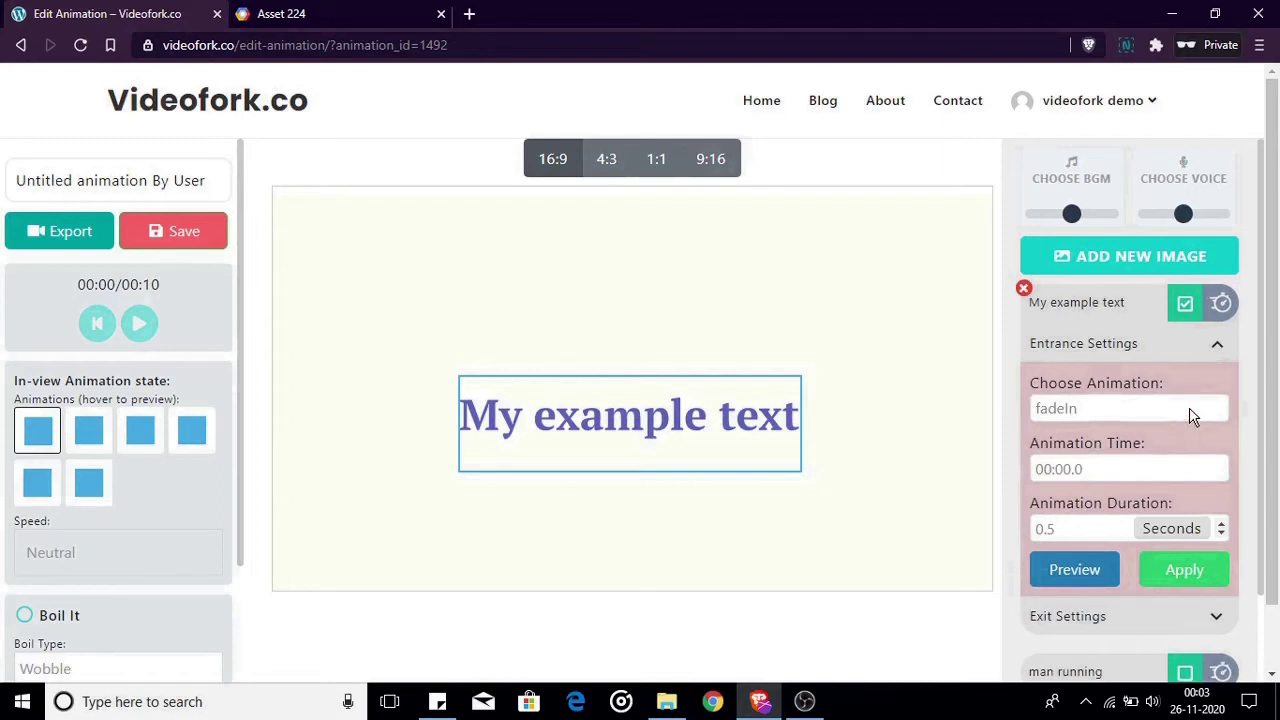
- Choose jackInTheBox, start time 00:05.0 and duration 0.5 seconds, then preview and apply
click(1192, 416)
click(1177, 385)
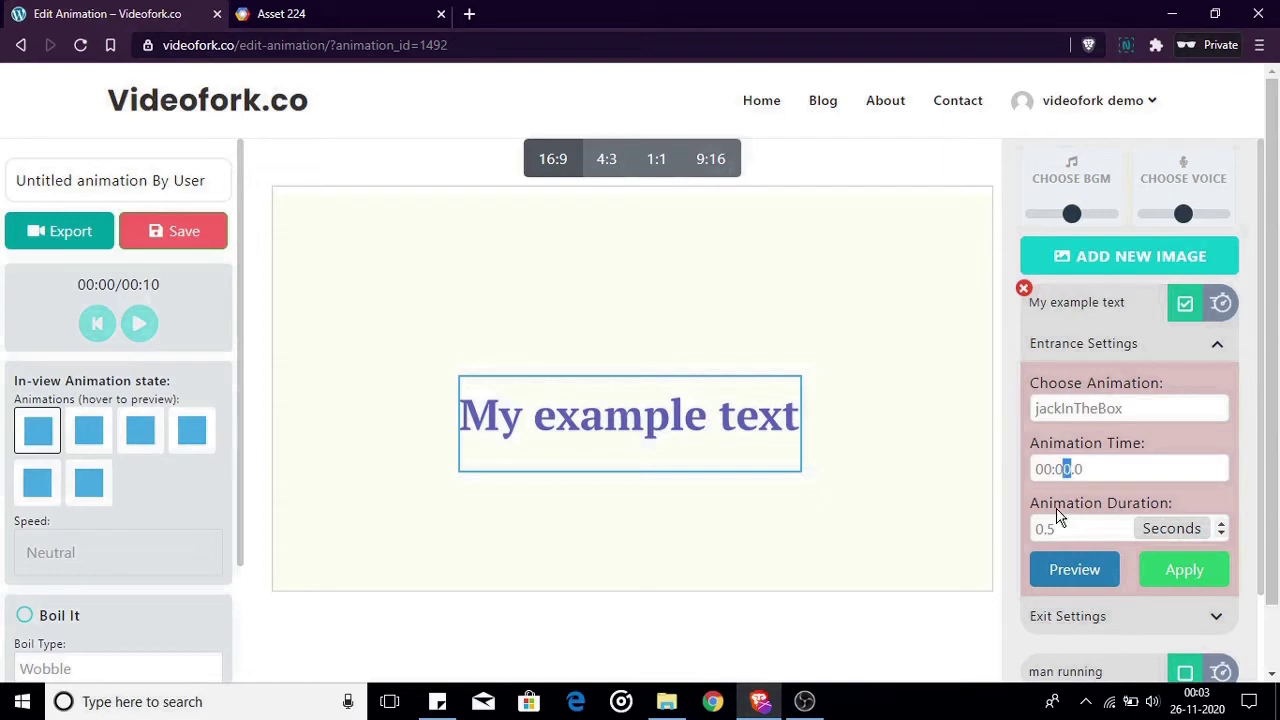
text(5)
click(1224, 530)
key(BackSpace)
key(BackSpace)
key(BackSpace)
text(0.5)
click(1103, 578)
click(1183, 578)
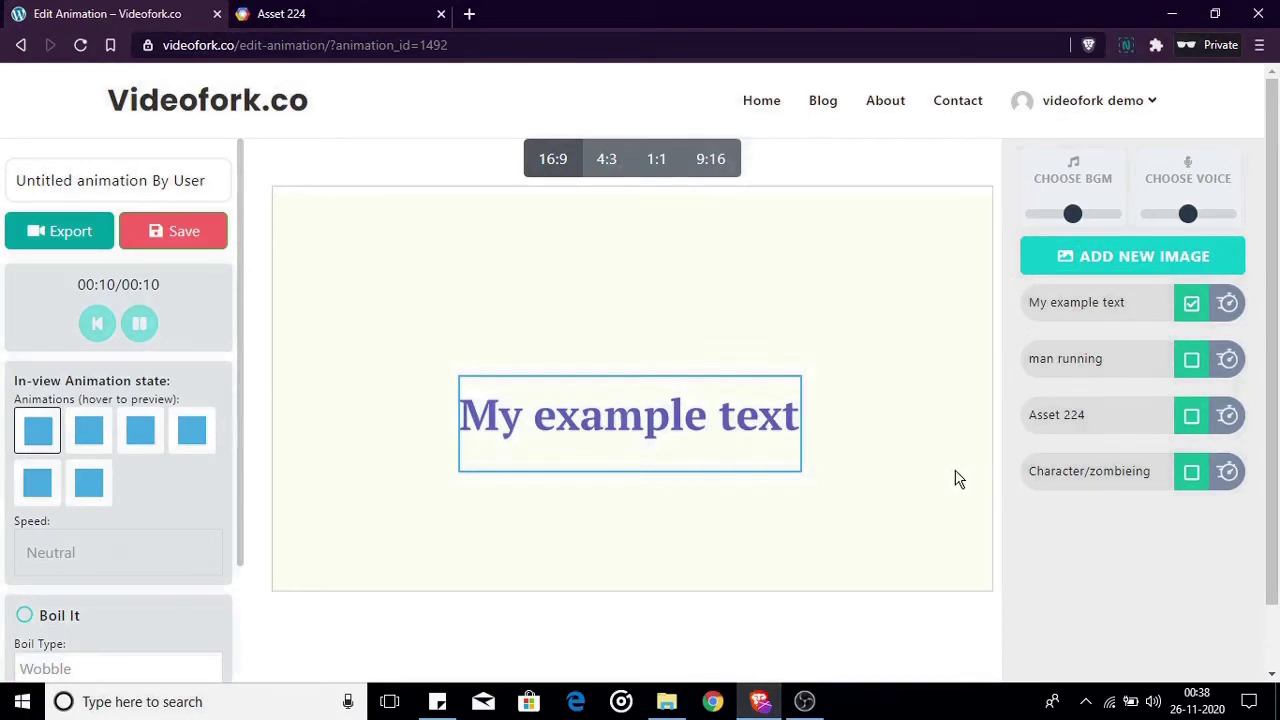
- Switch My example text's entrance to zoomIn at 00:04.0, preview it and apply it
click(1228, 308)
click(1201, 346)
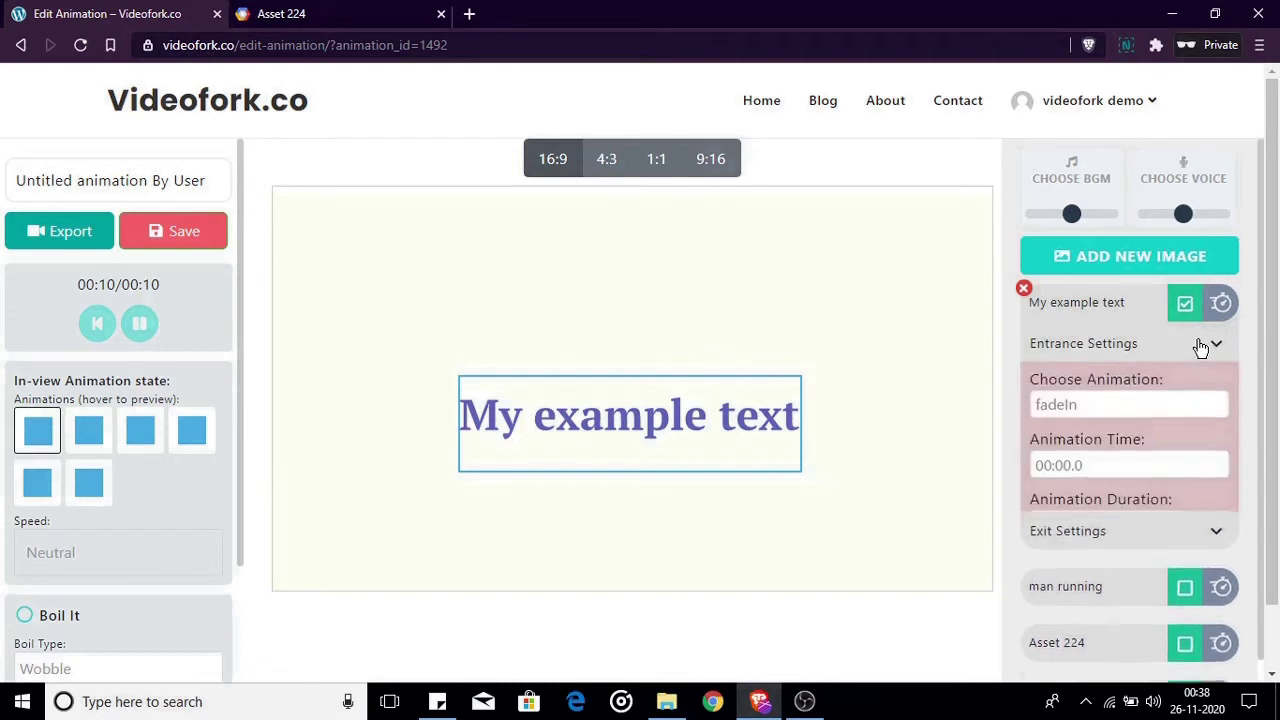
click(1068, 420)
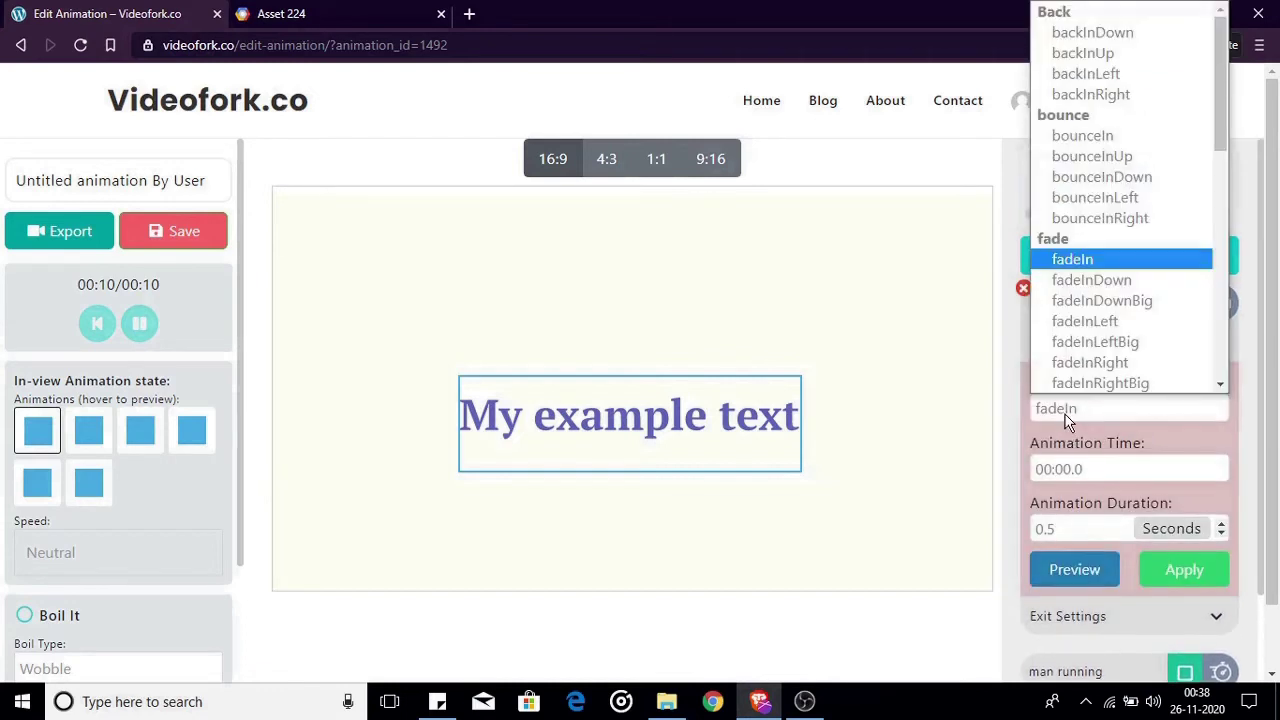
key(z)
click(1087, 384)
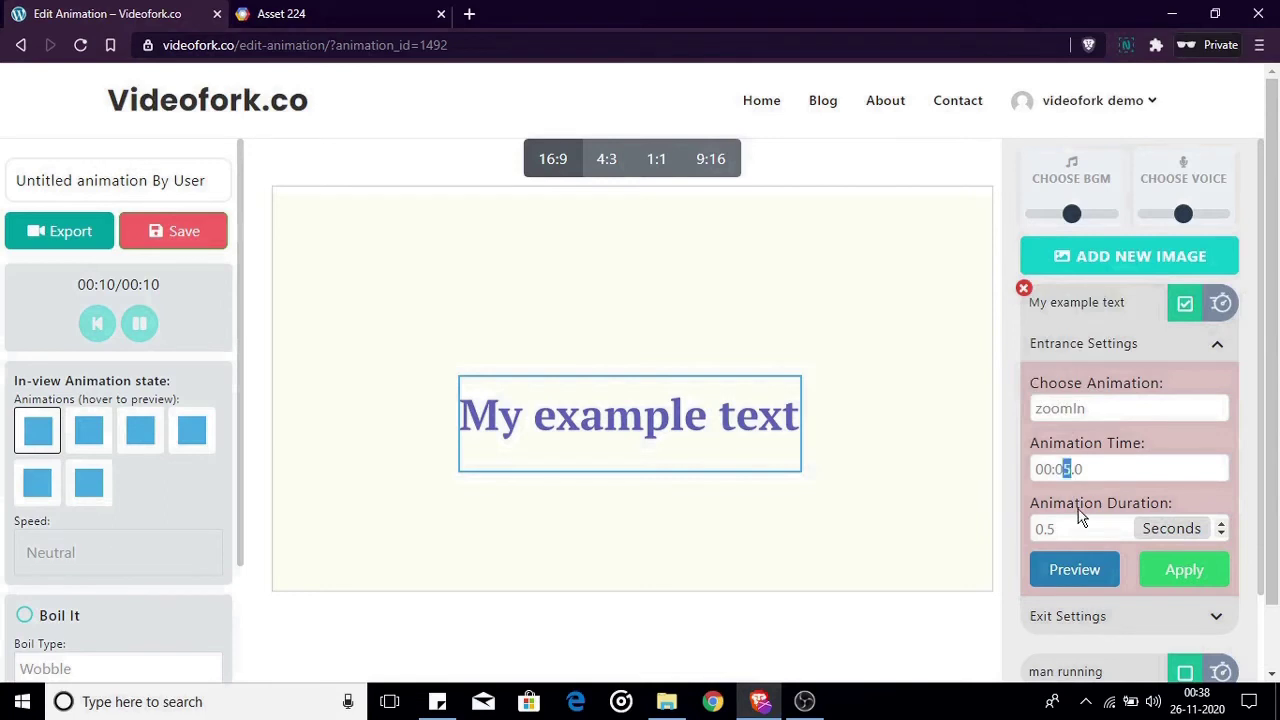
click(1094, 572)
click(1160, 571)
- Set My example text's exit animation to rollOut at 00:08.0 and apply it
click(1195, 350)
click(1194, 382)
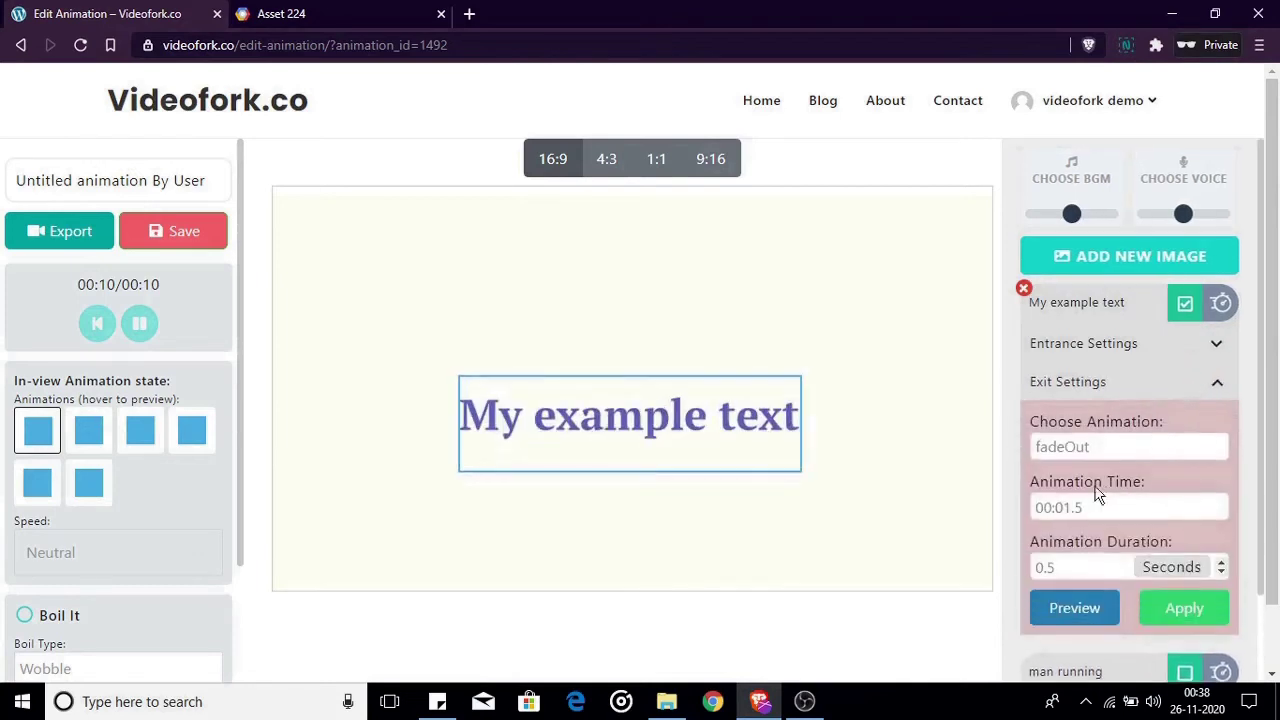
click(1069, 445)
key(r)
scroll(1086, 422, down, 4)
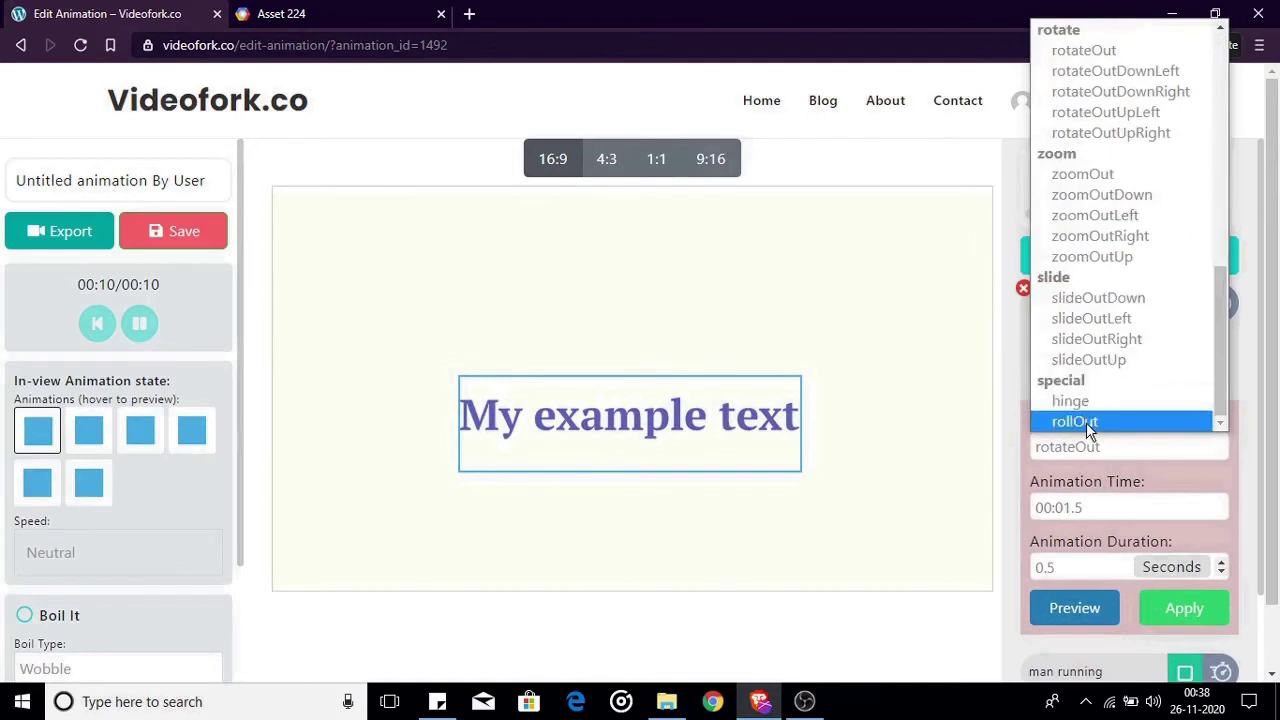
click(1086, 422)
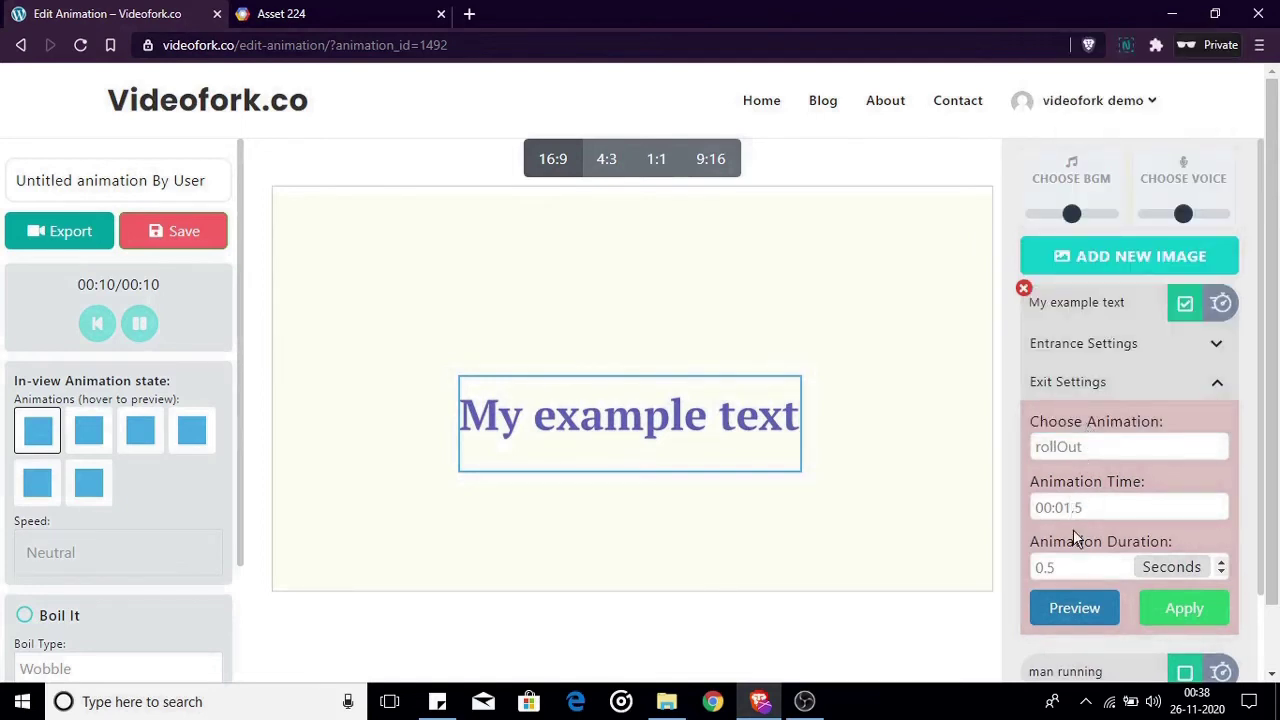
text(80)
click(1183, 609)
- Close the text's timing panels and rewind the preview to 00:00
click(1220, 388)
click(1226, 306)
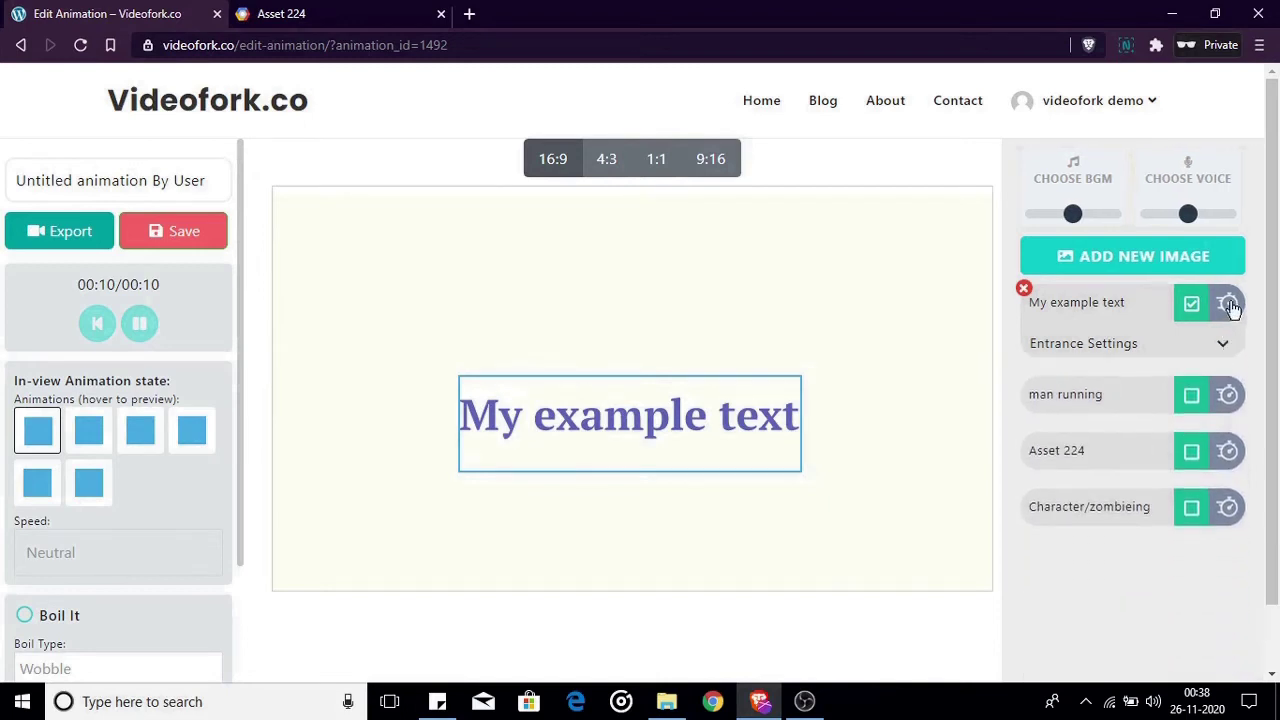
click(1192, 305)
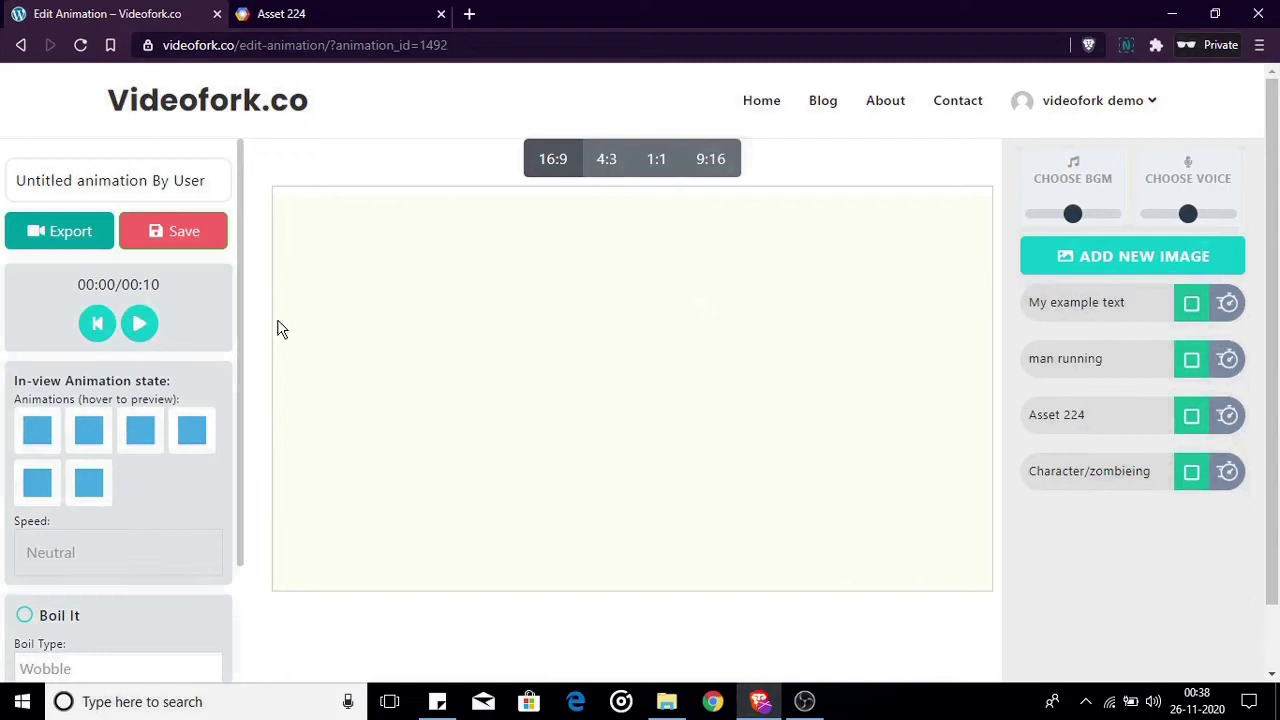
click(97, 323)
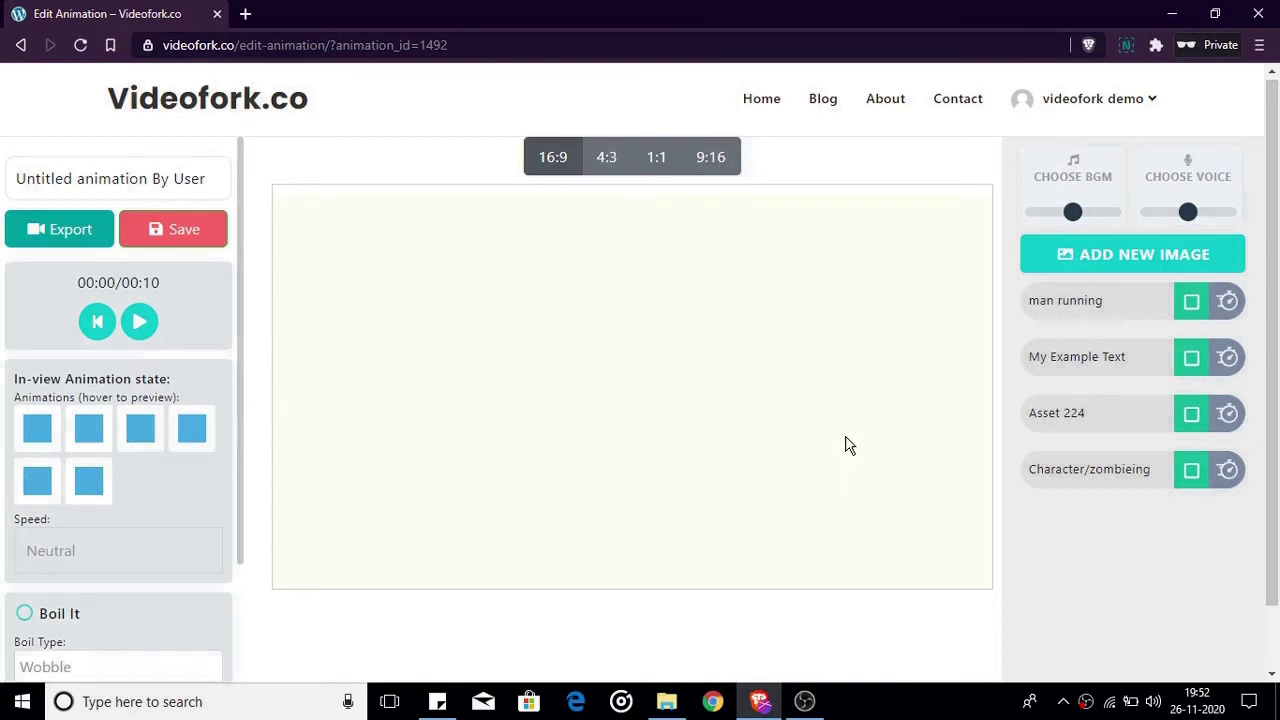
- Give the man running layer a Float (Horizontal) entrance at Fast speed and play the preview
mouse_move(1145, 295)
mouse_move(1145, 295)
mouse_down()
mouse_move(1147, 418)
mouse_move(1140, 290)
mouse_up()
click(1191, 302)
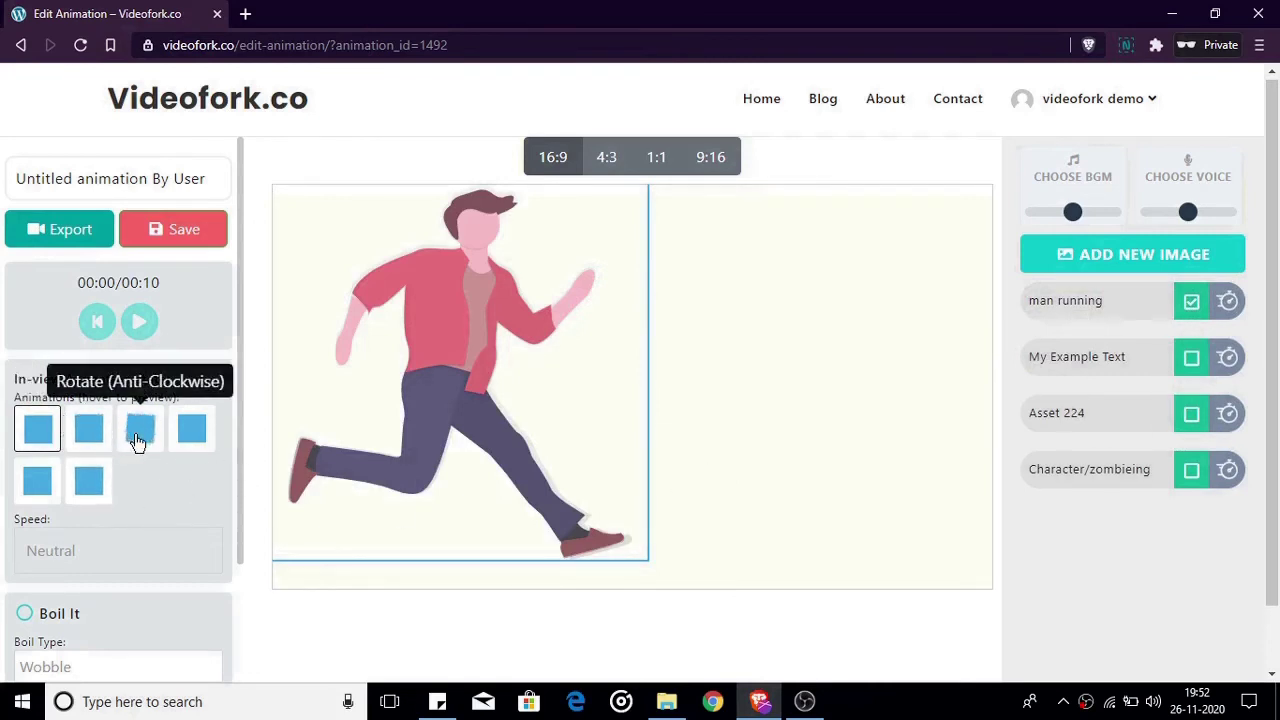
click(36, 484)
click(73, 558)
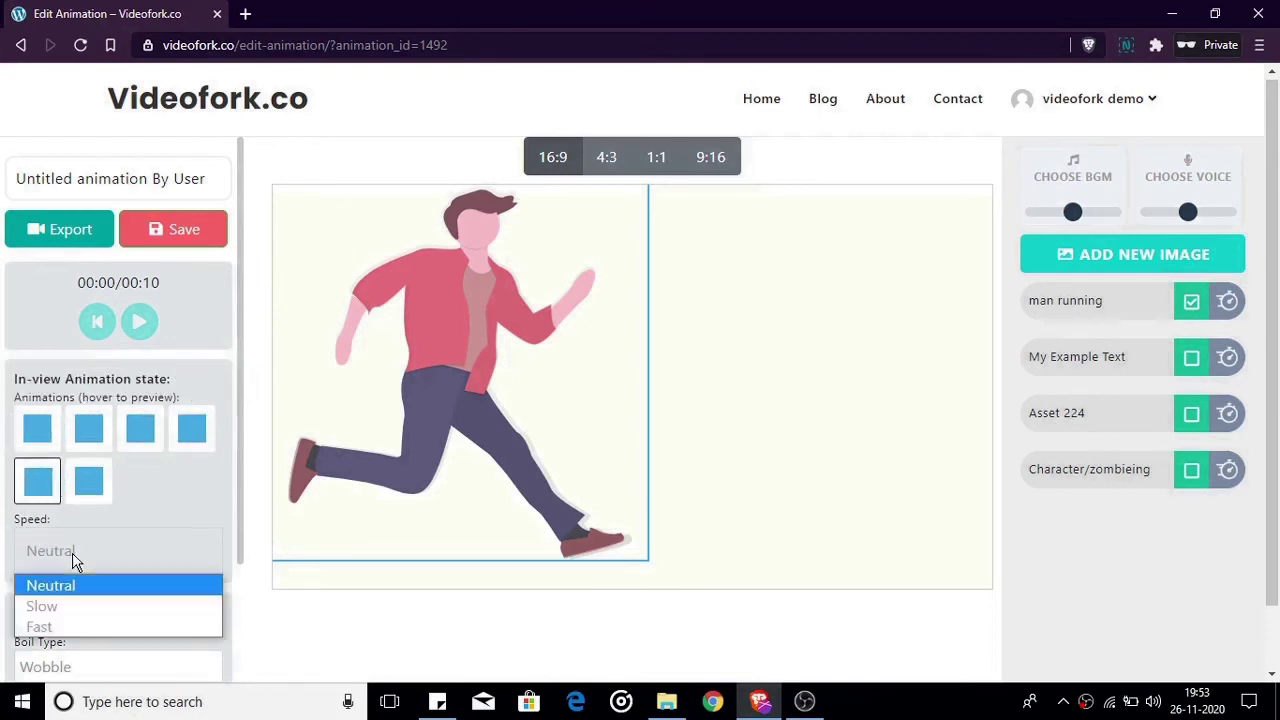
click(66, 625)
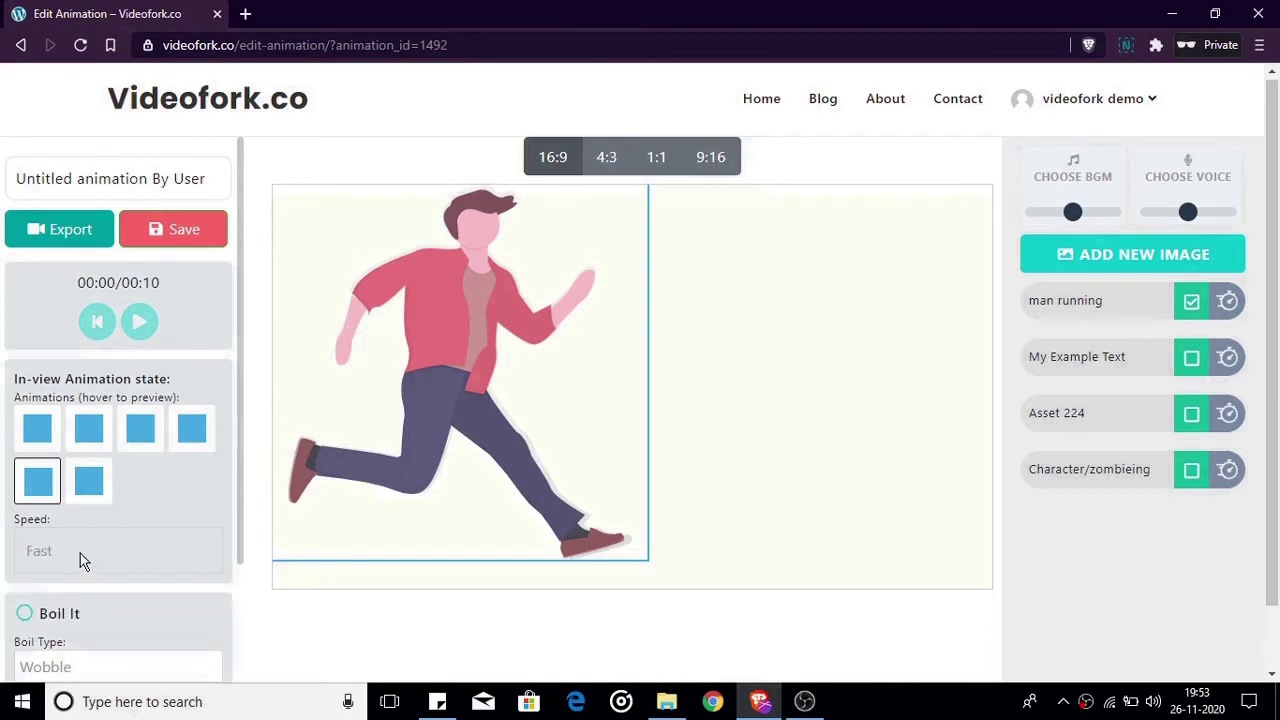
click(1192, 304)
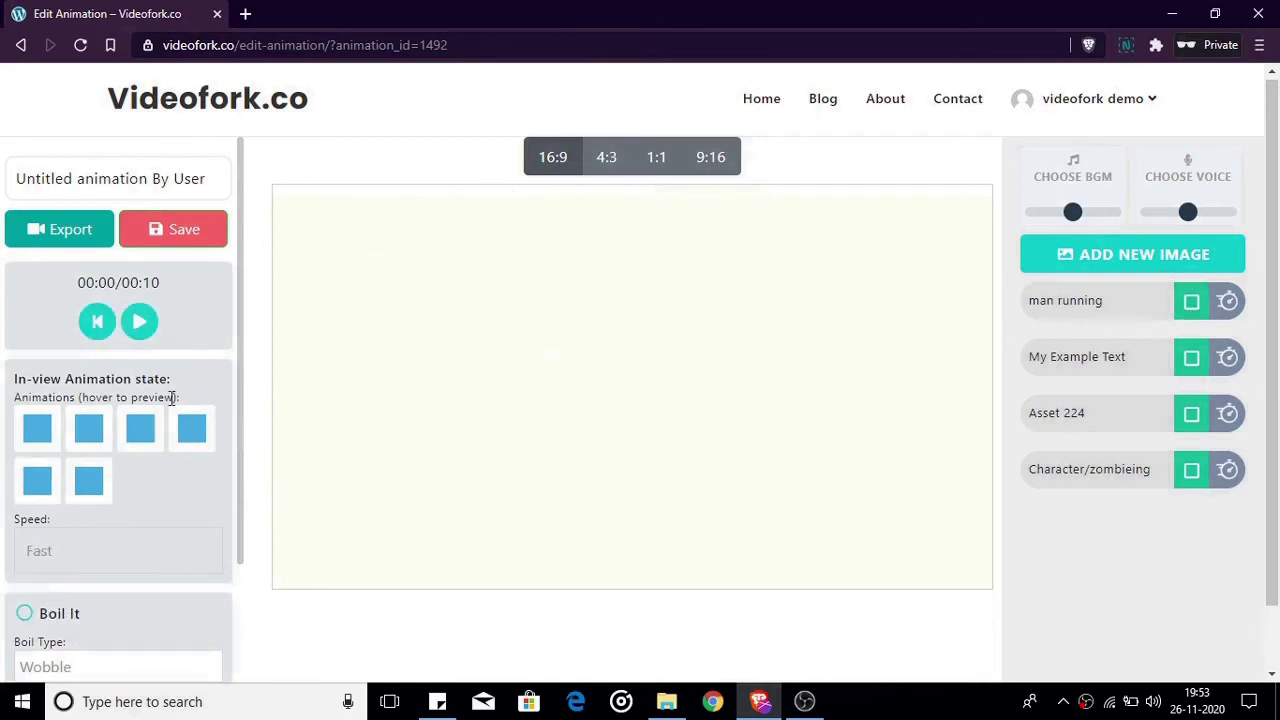
click(98, 321)
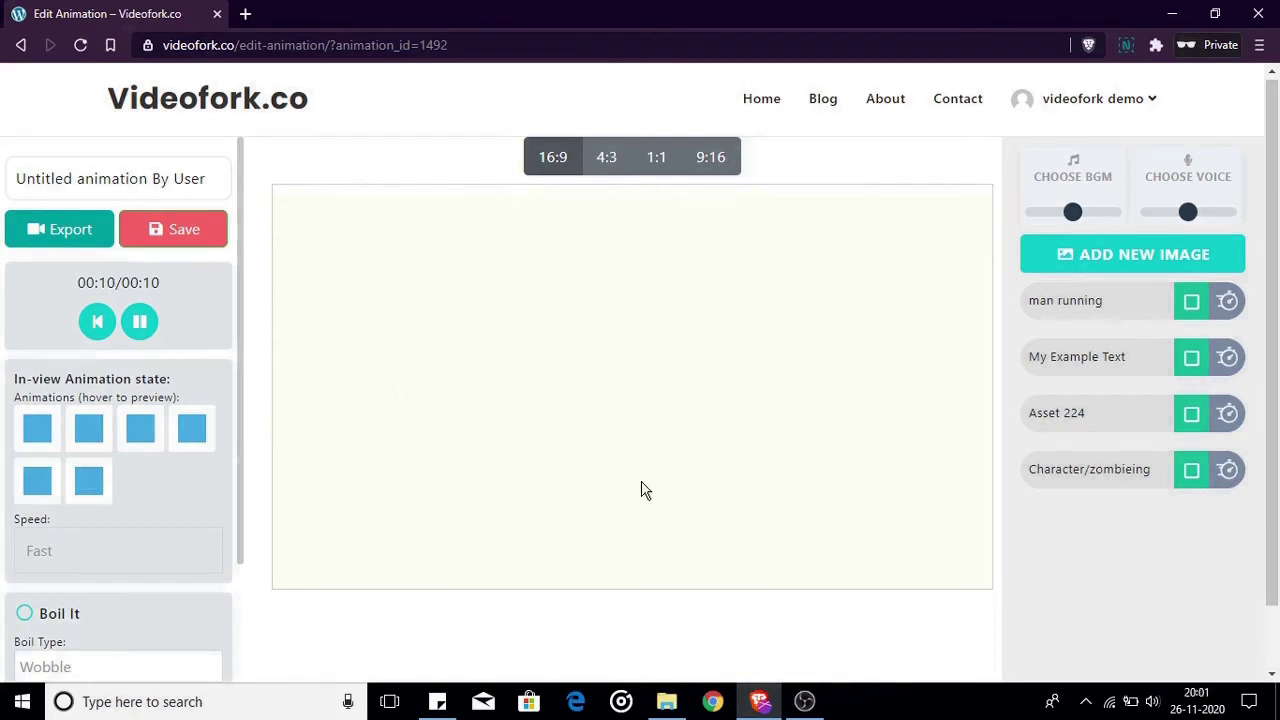
- Select the running man on the canvas and bring up the Insert BGM dialog
click(645, 490)
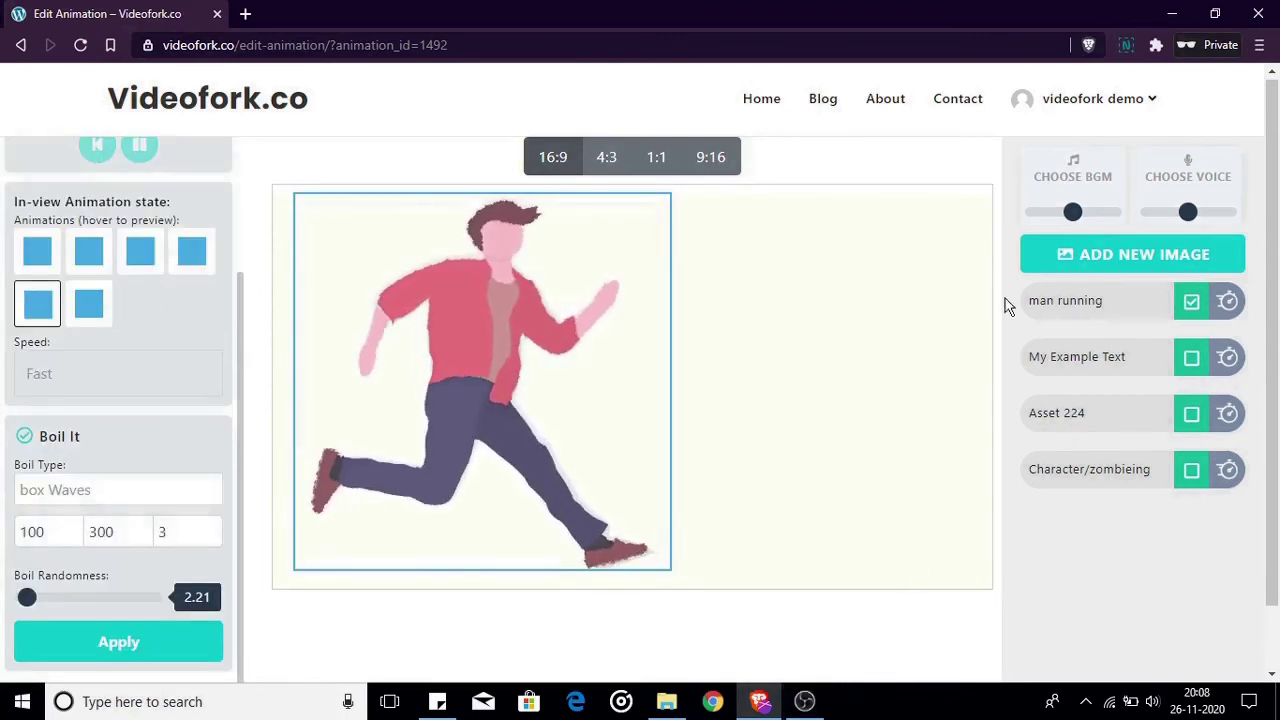
click(1060, 176)
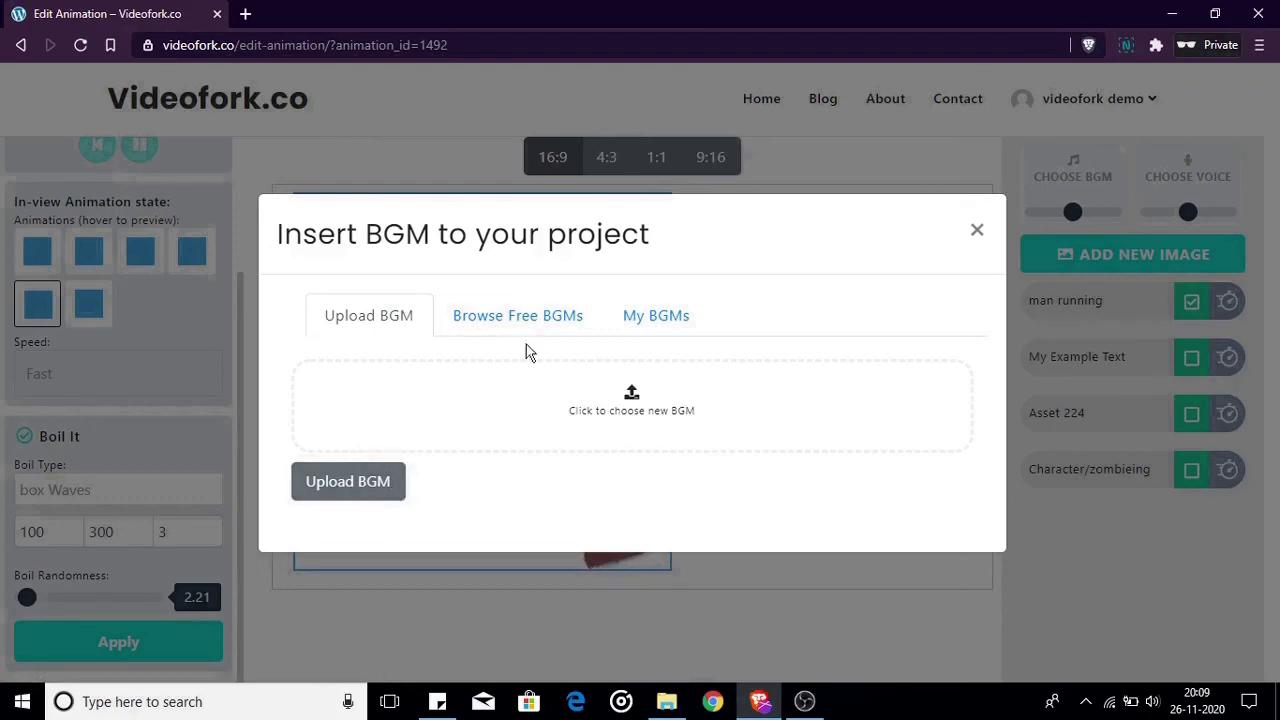
- Browse the free BGMs, then use file_example_MP3_700KB.mp3 from My BGMs
click(518, 316)
scroll(524, 345, down, 1)
scroll(526, 366, down, 5)
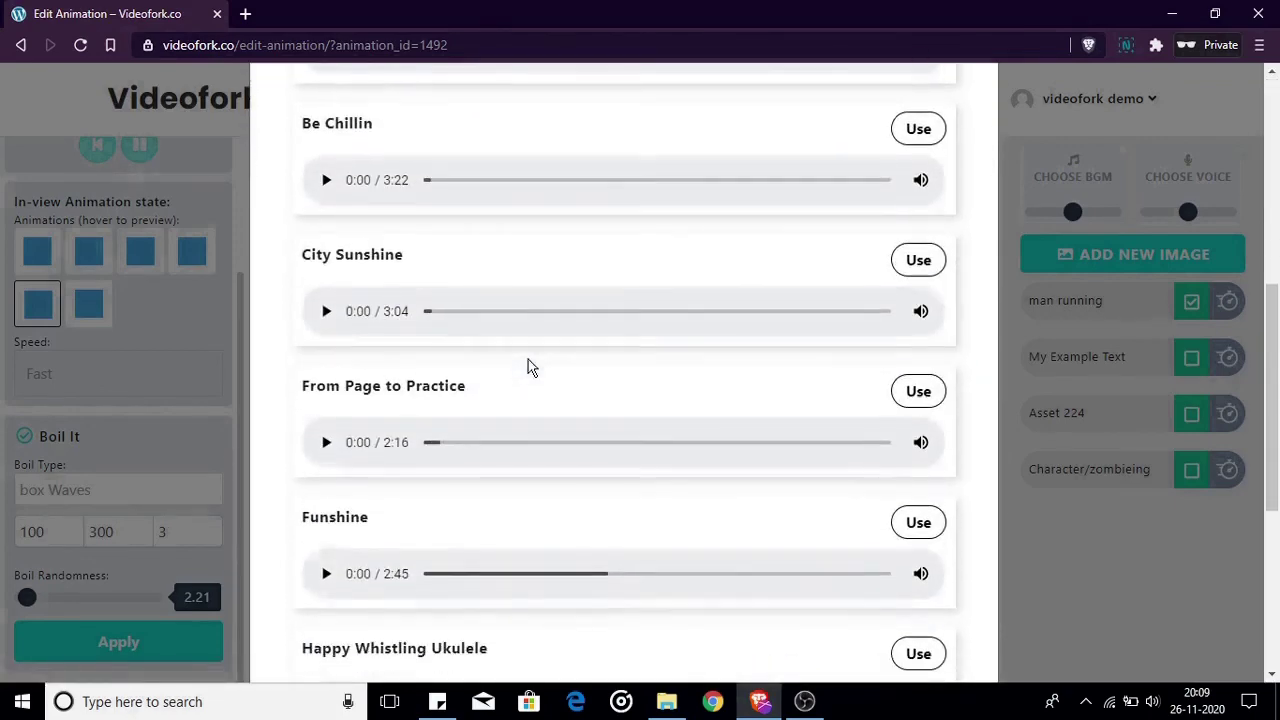
scroll(526, 366, up, 6)
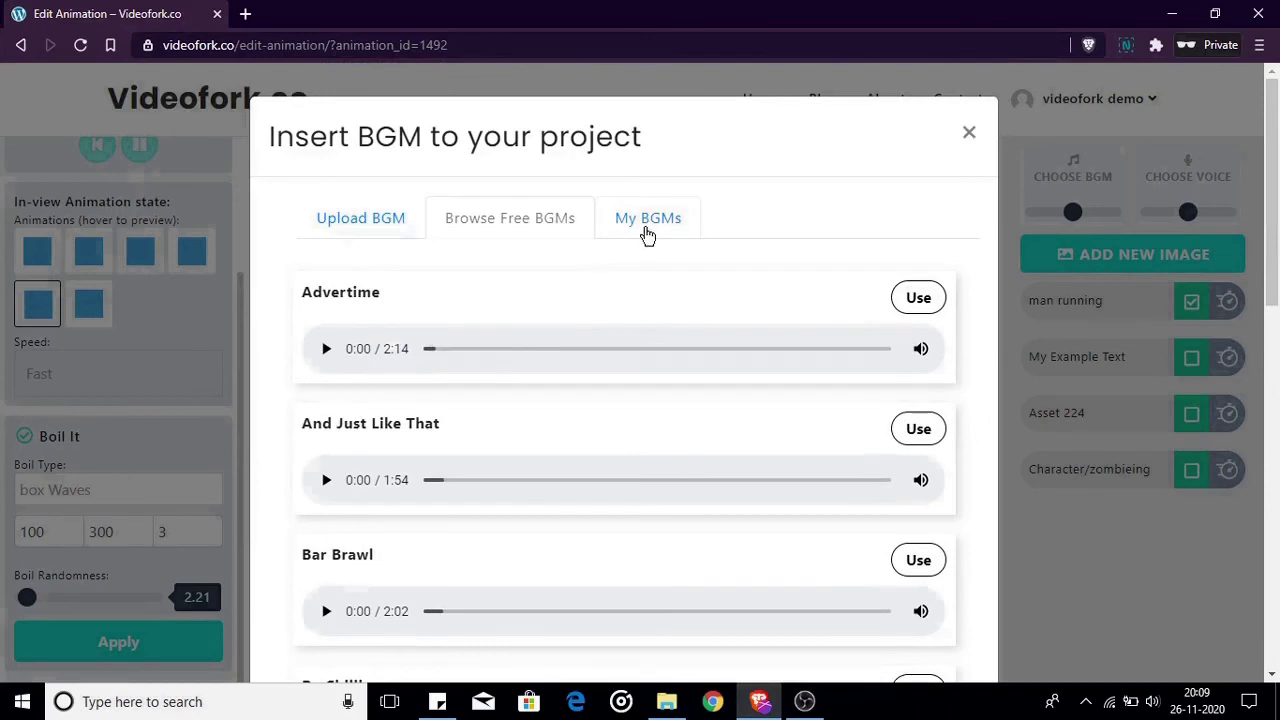
click(646, 232)
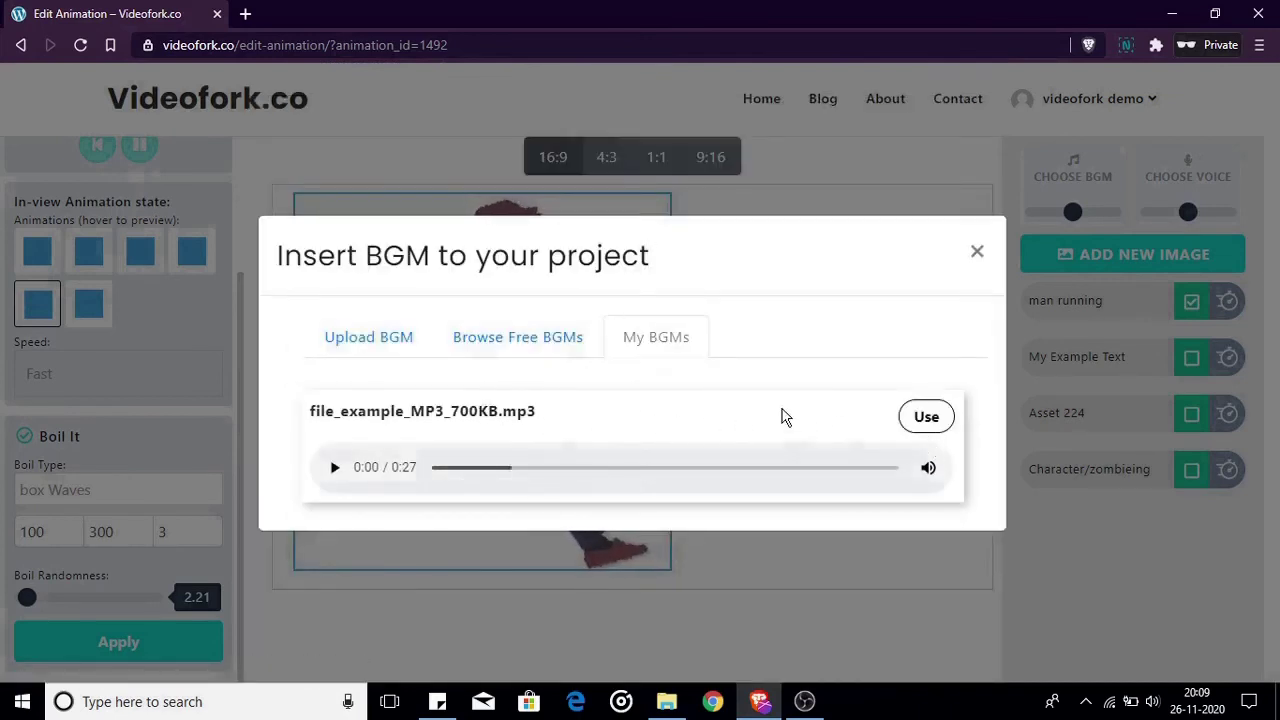
click(912, 416)
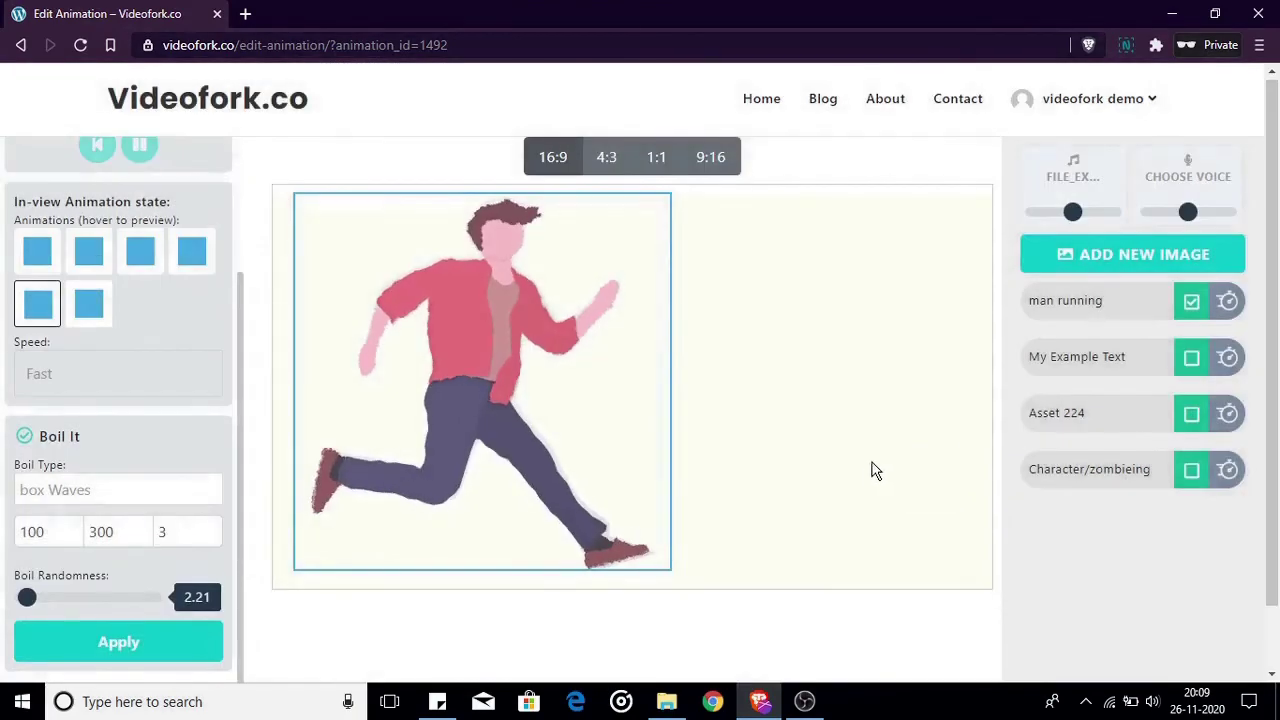
mouse_move(1034, 189)
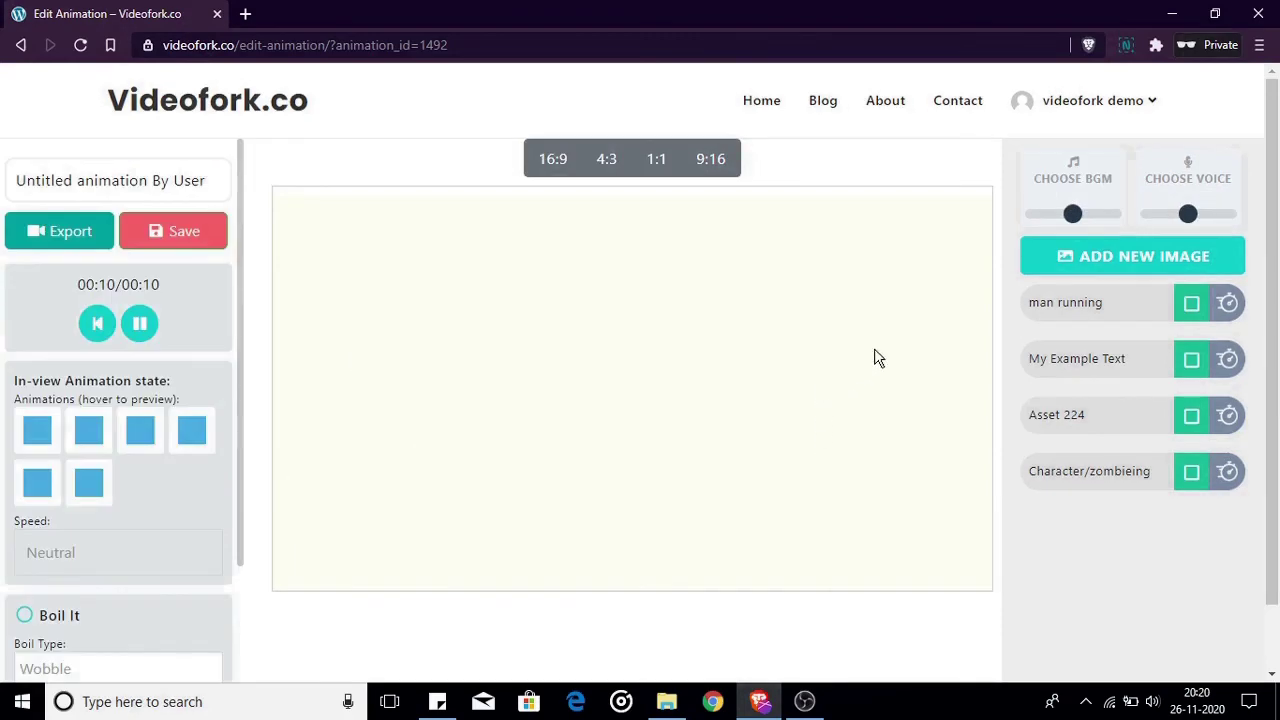
- Upload the mp3 from New Volume (E:) as a voice recording and view My Voices
click(1165, 182)
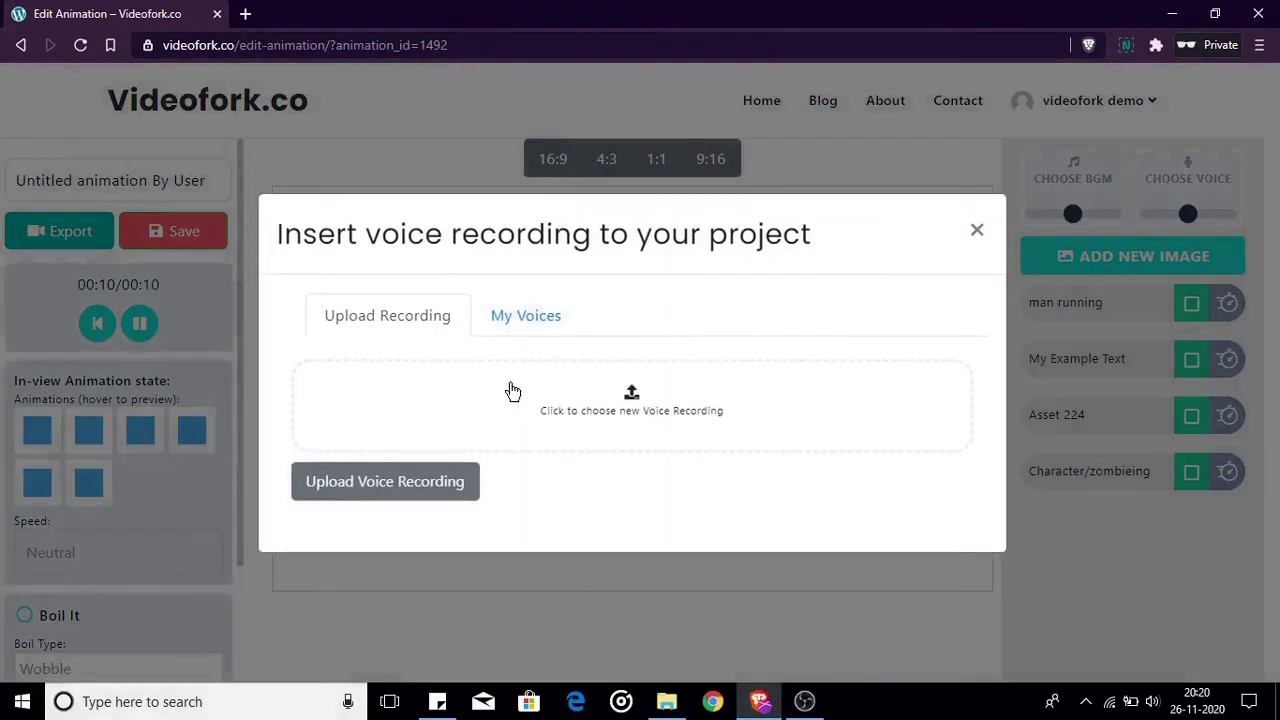
click(566, 411)
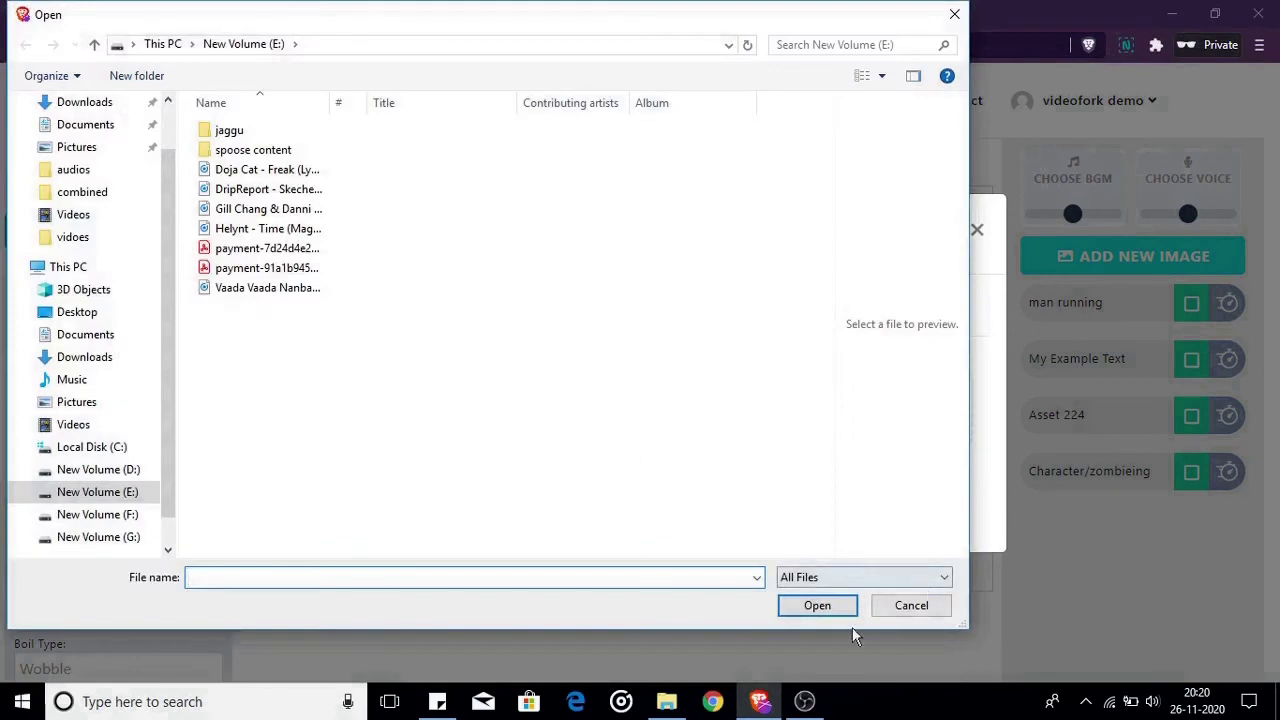
click(290, 209)
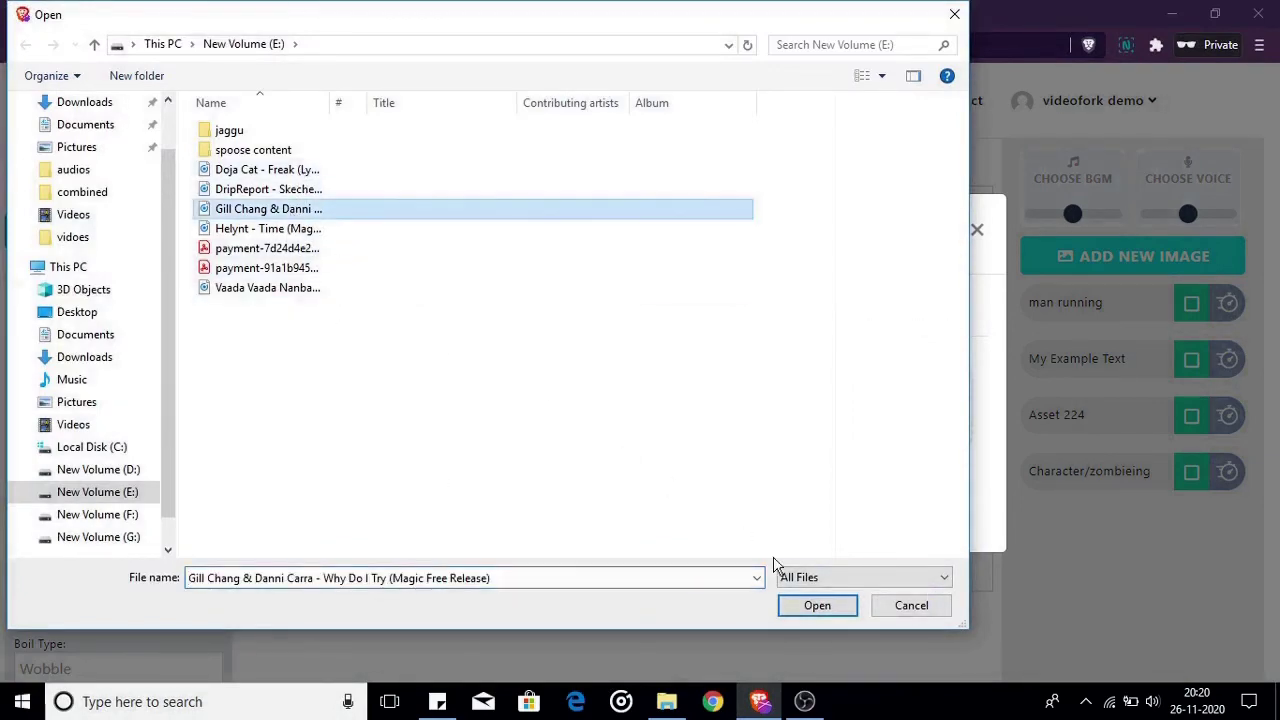
click(812, 606)
click(528, 318)
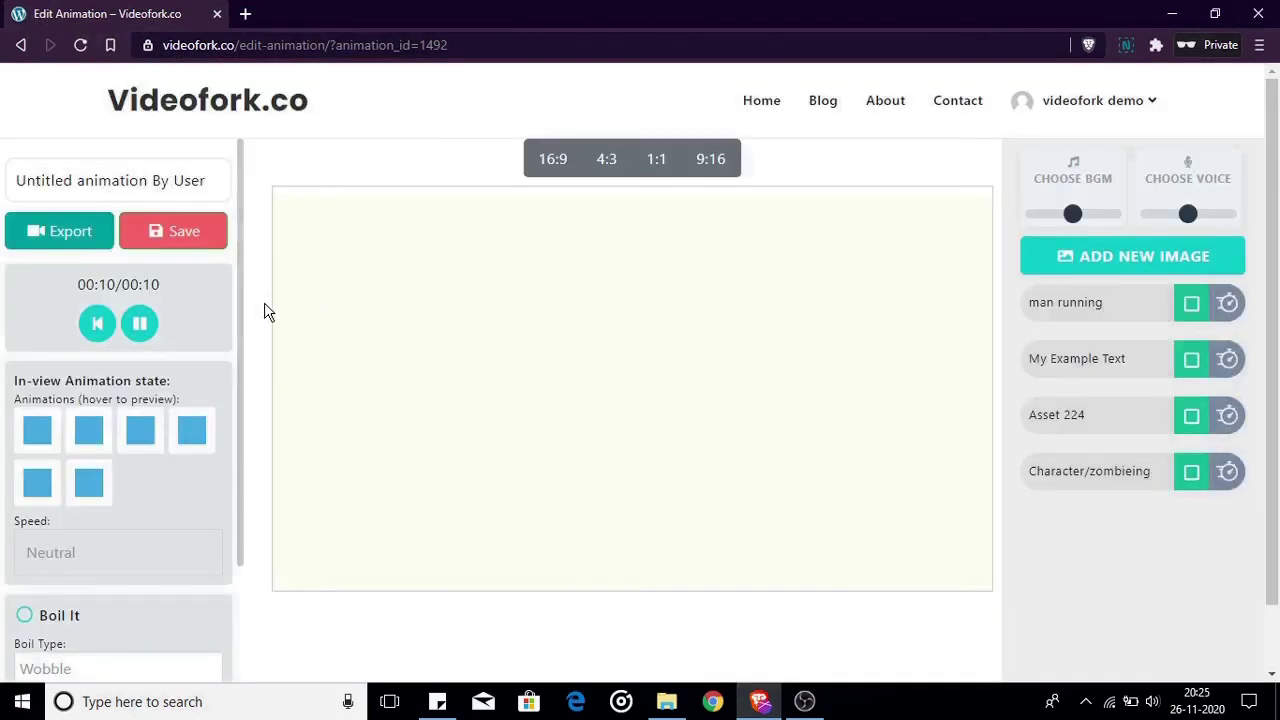
- Save the project and request an Export As MP4
click(178, 238)
click(66, 236)
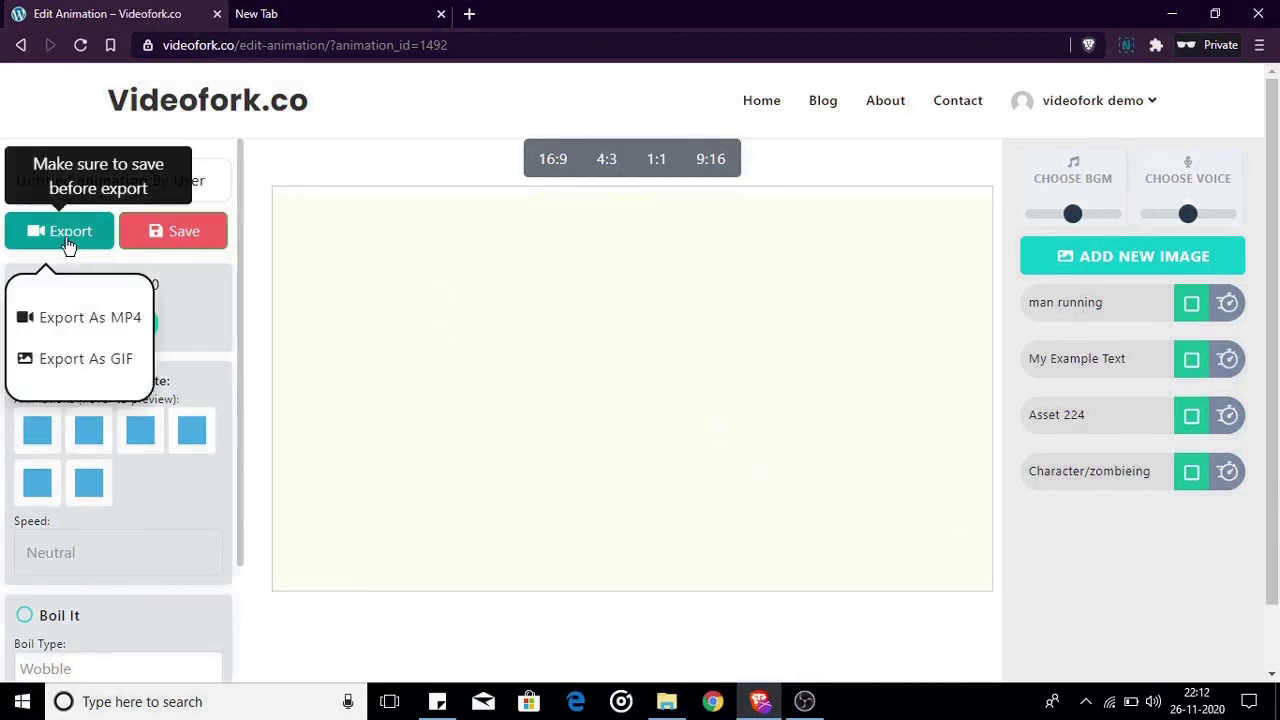
click(90, 318)
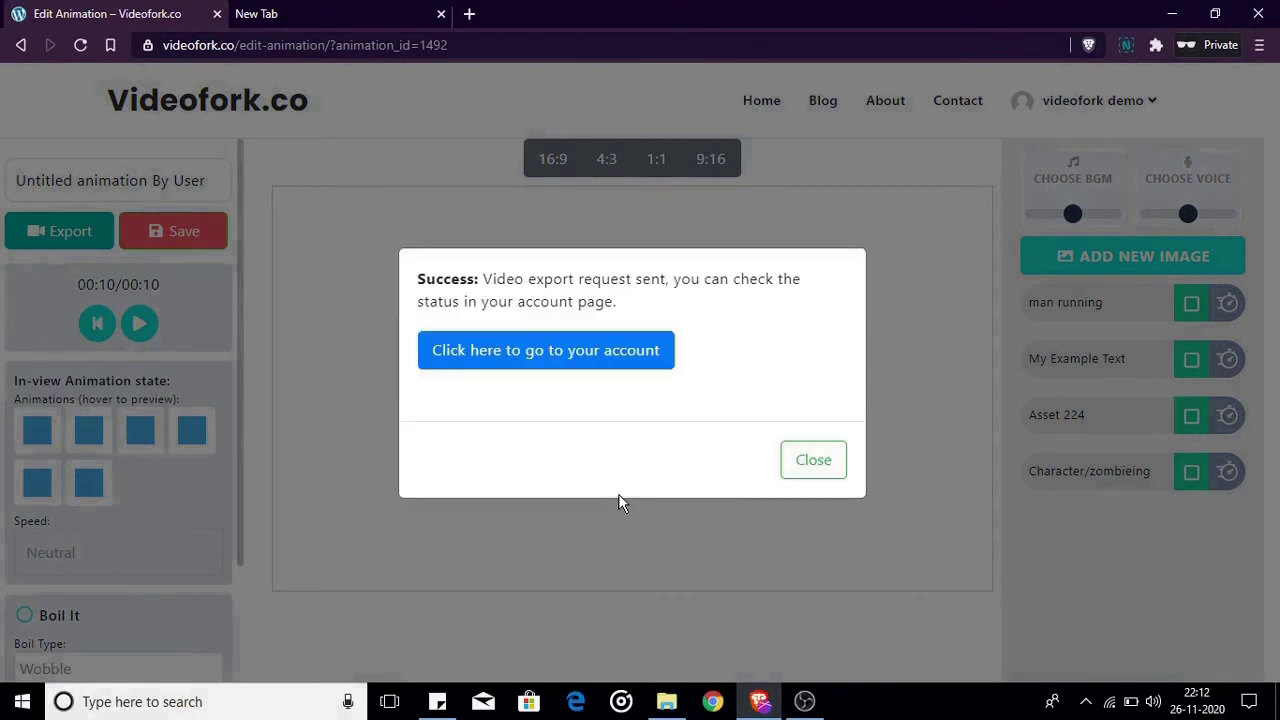
- Go to the account page and refresh the Untitled animation export's progress twice
click(489, 364)
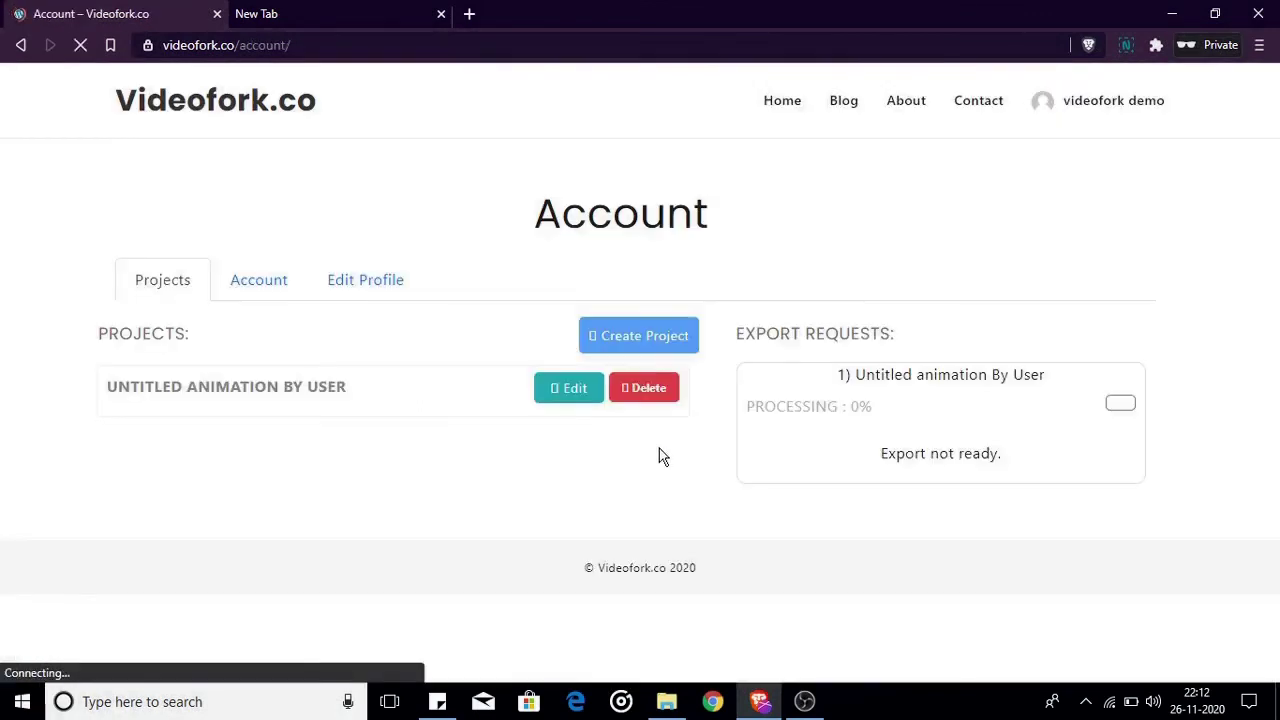
click(1111, 415)
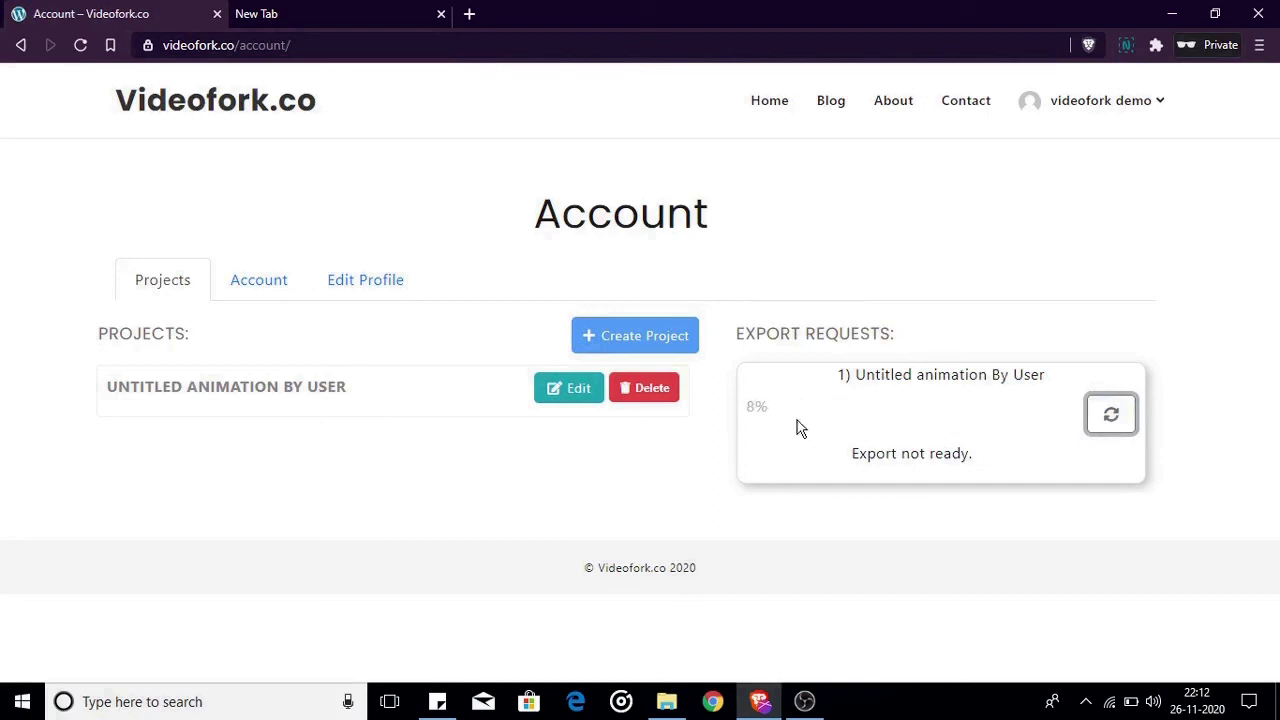
click(1111, 433)
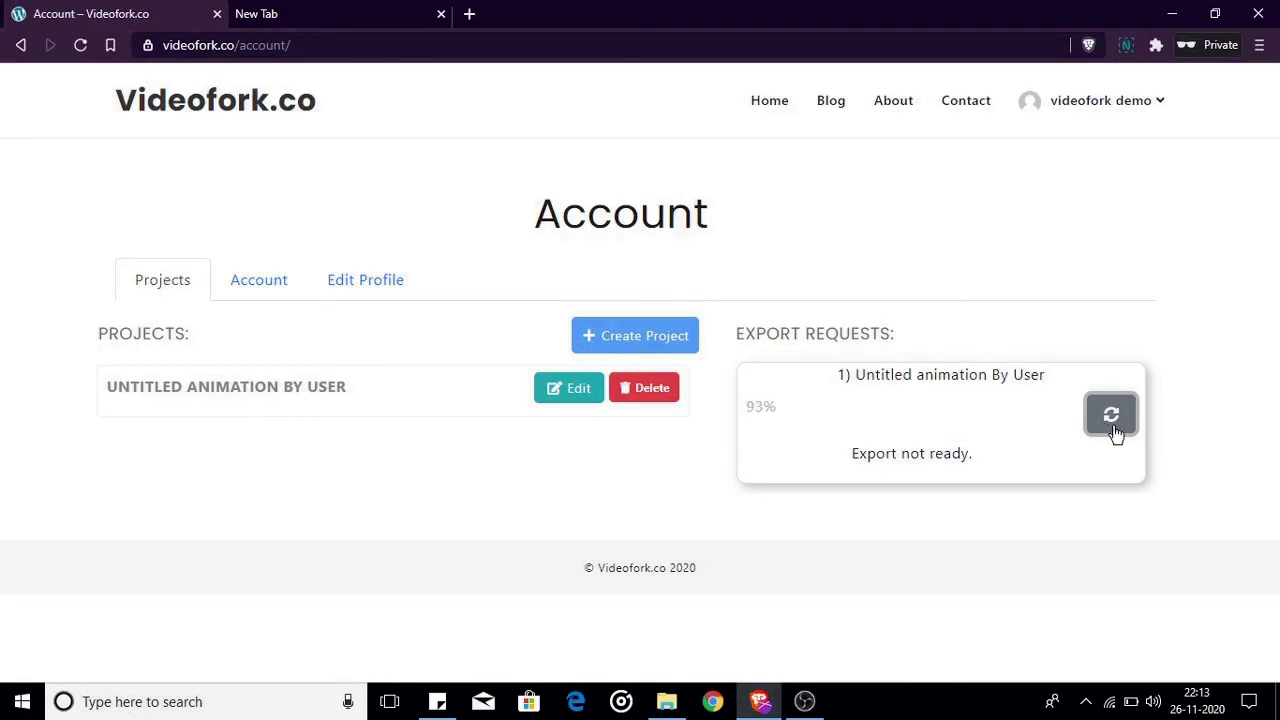